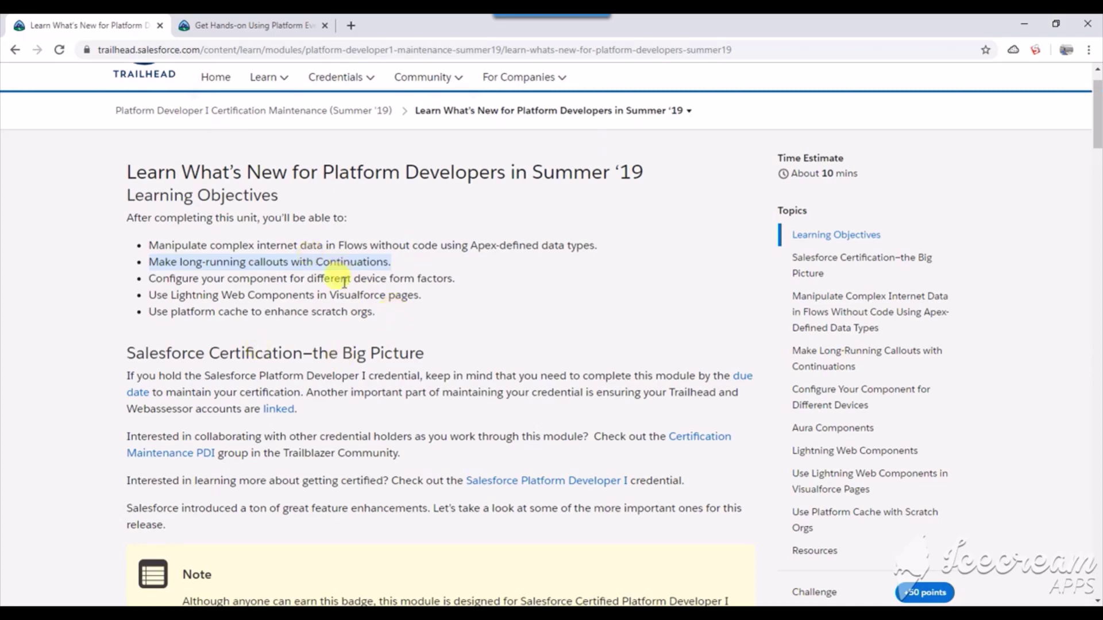
Highlight all five learning objectives of the Summer '19 platform developer unit.
click(382, 311)
drag(374, 313, 154, 247)
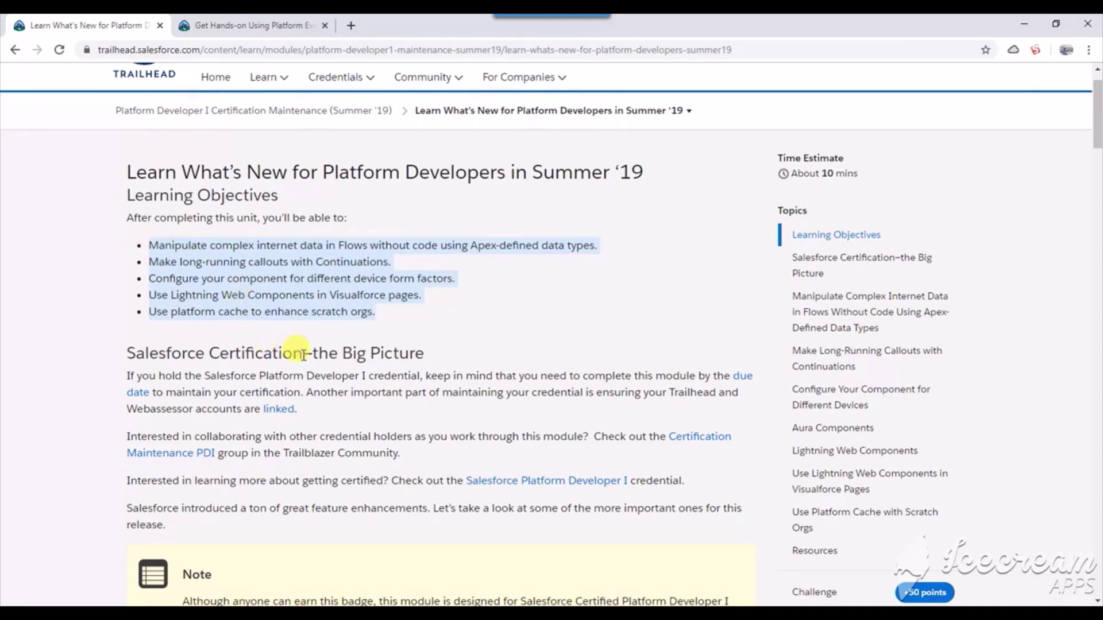
Go to the Platform Events unit and highlight Database.RaisesPlatformEvents in the text and the sample class.
click(230, 26)
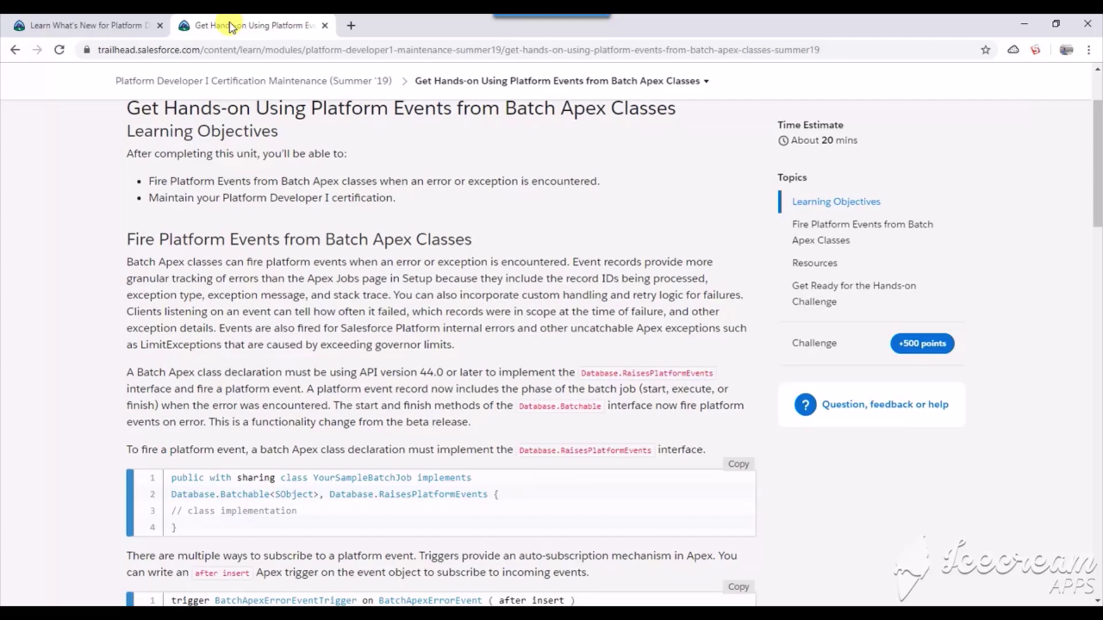
scroll(245, 212, up, 1)
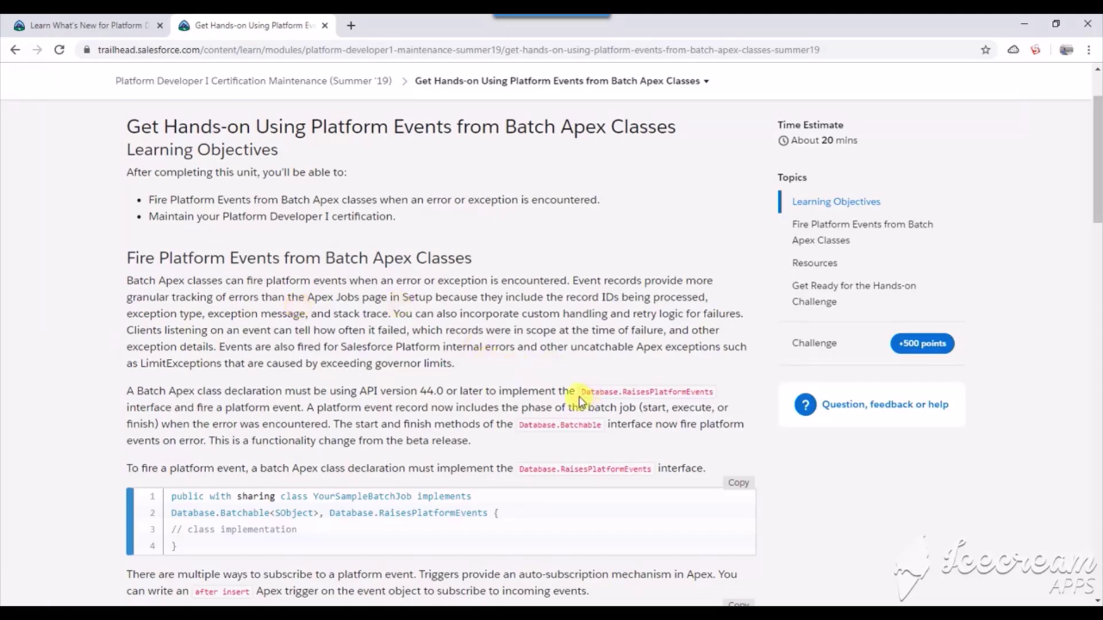
drag(584, 393, 713, 394)
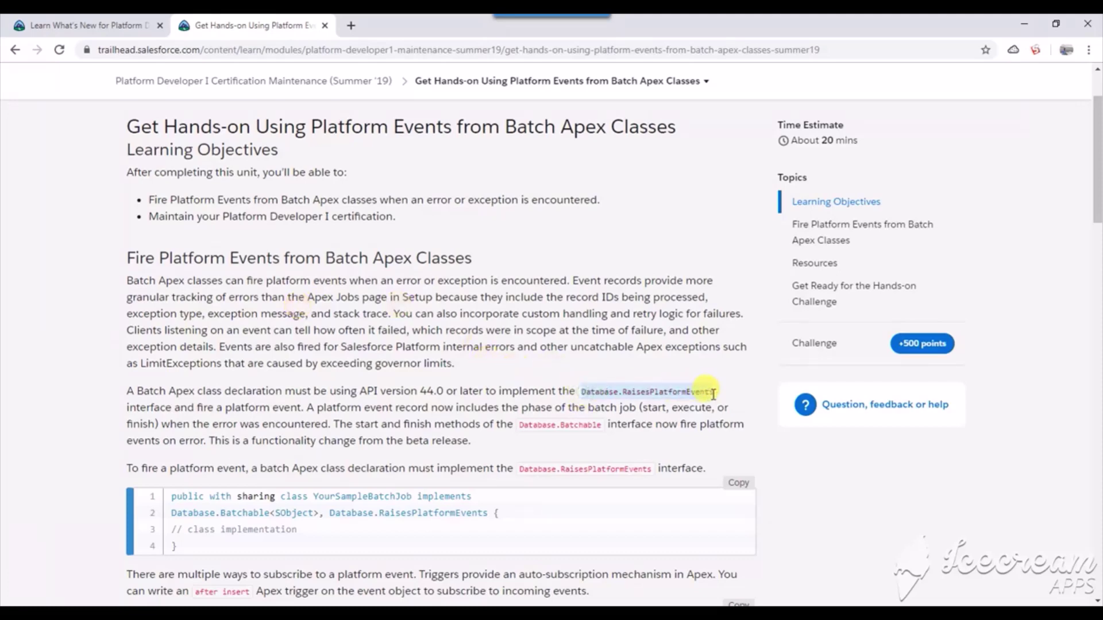
click(713, 395)
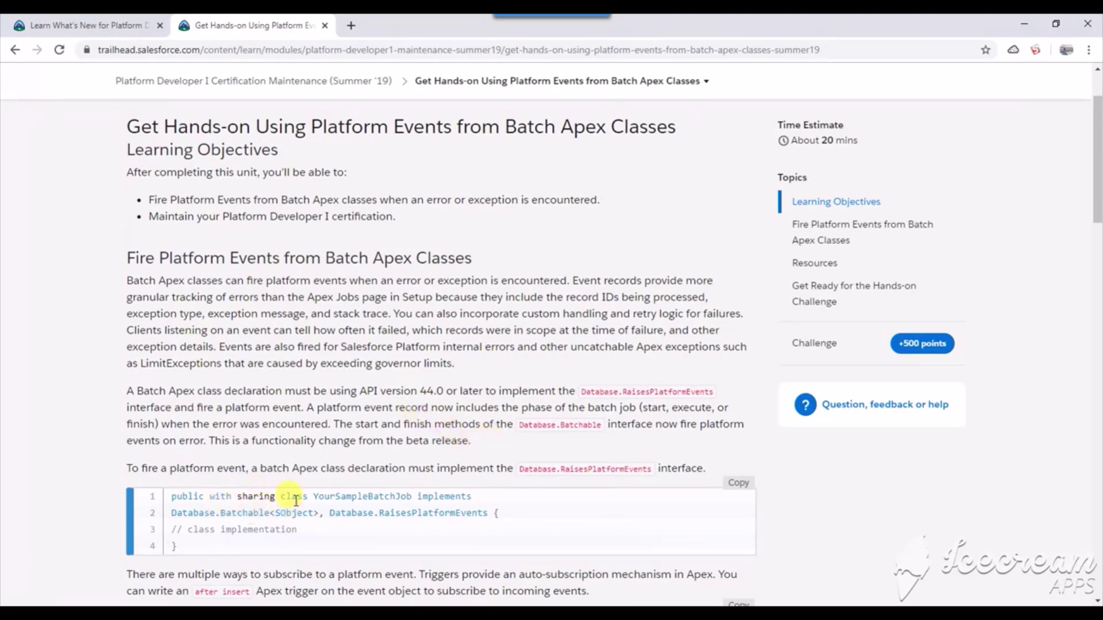
drag(328, 513, 495, 514)
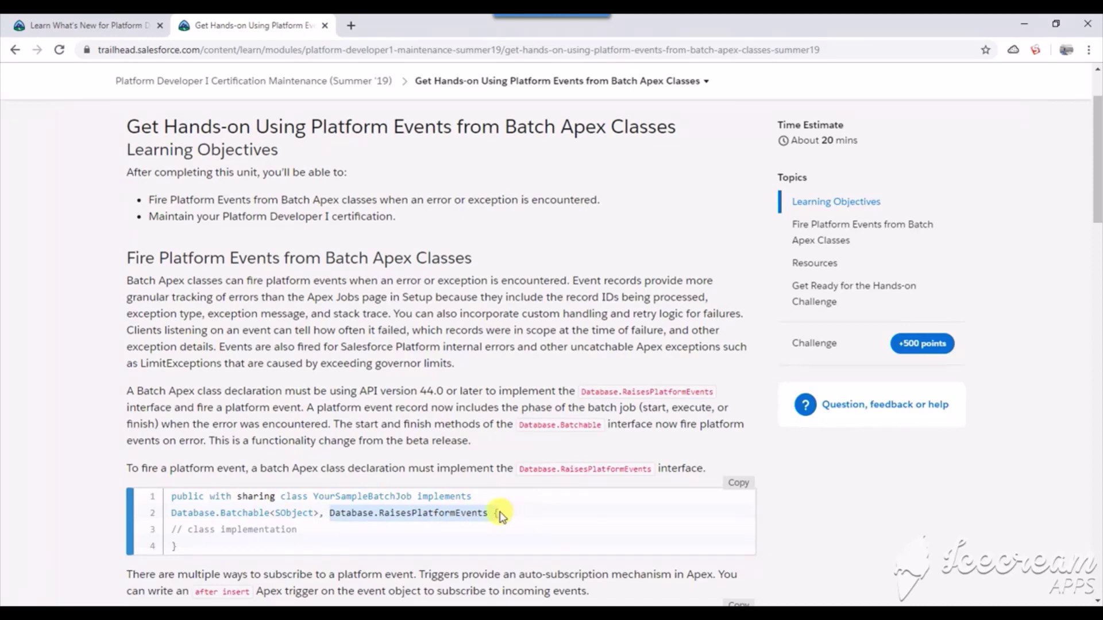
click(495, 513)
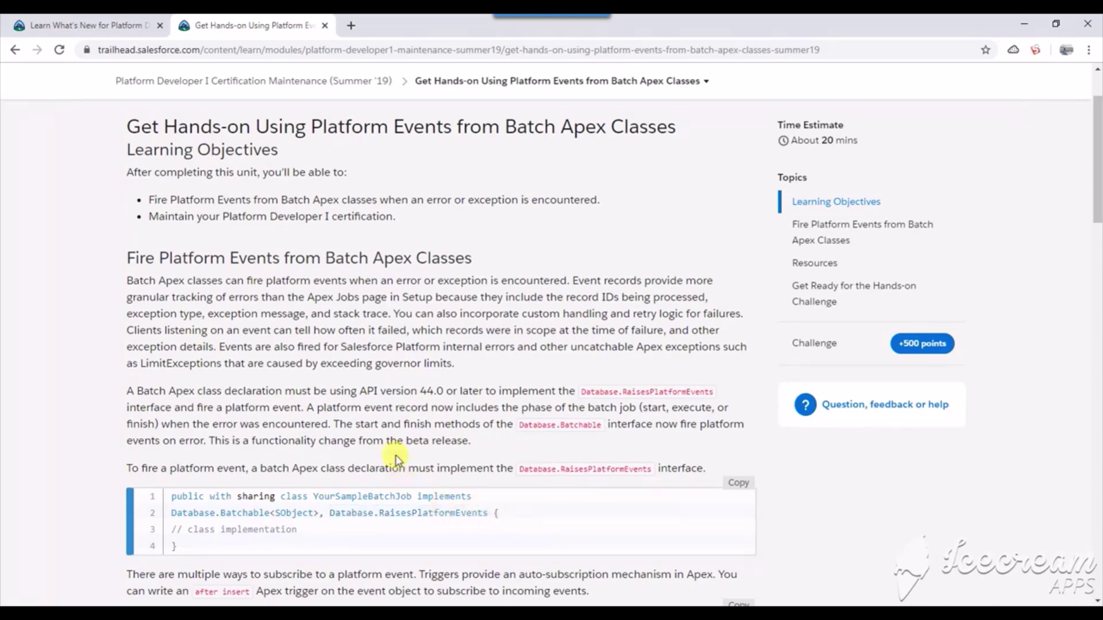
Highlight the sample class's interface line and continue to the Get Ready for the Hands-on Challenge section.
scroll(299, 477, down, 4)
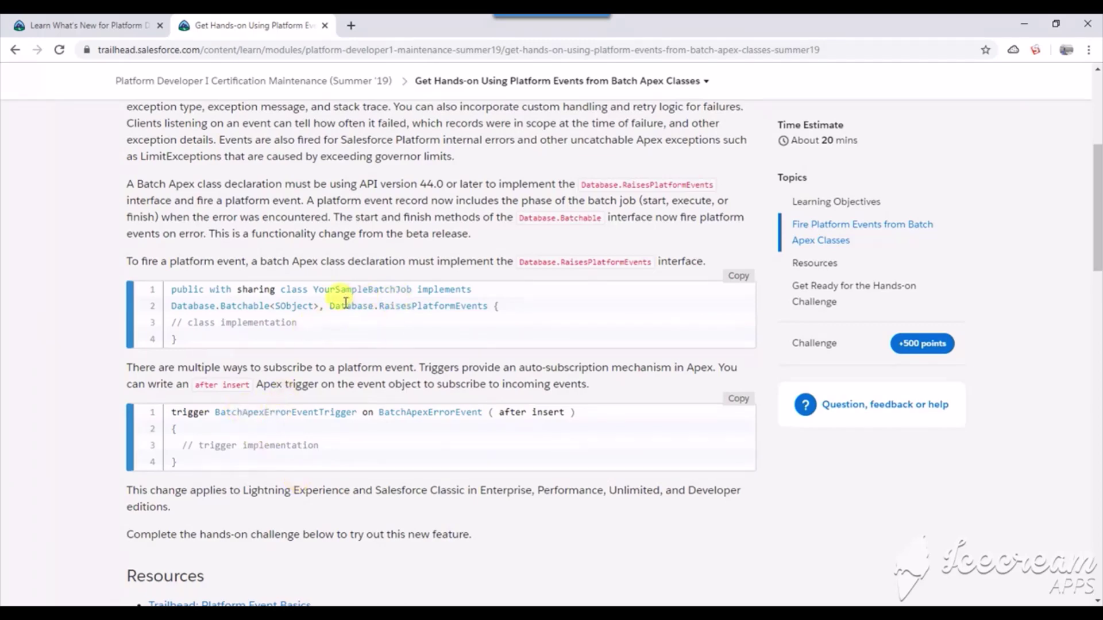
drag(330, 306, 471, 329)
click(468, 331)
scroll(313, 448, up, 2)
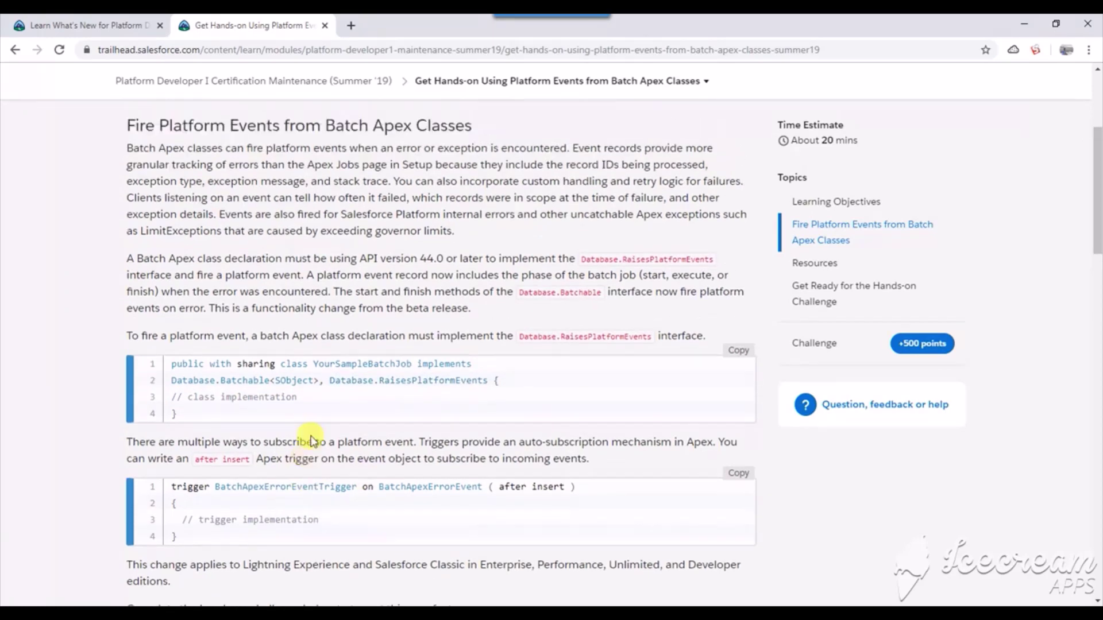
scroll(311, 437, down, 7)
Scroll to Assessment Complete and highlight the +500 points heading.
scroll(311, 437, down, 8)
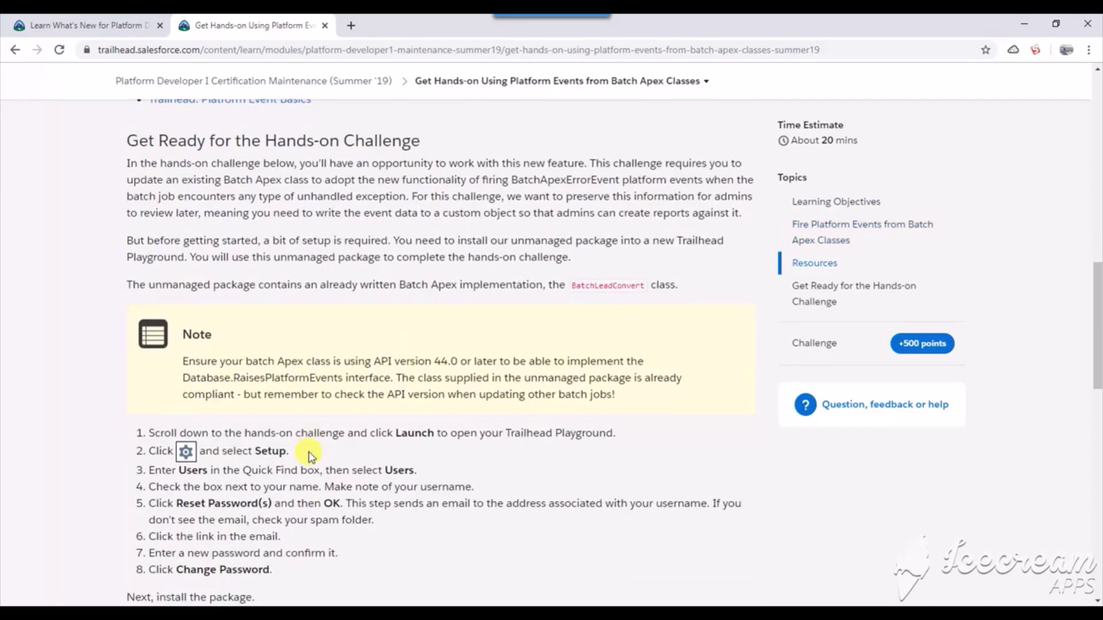
scroll(310, 452, down, 1)
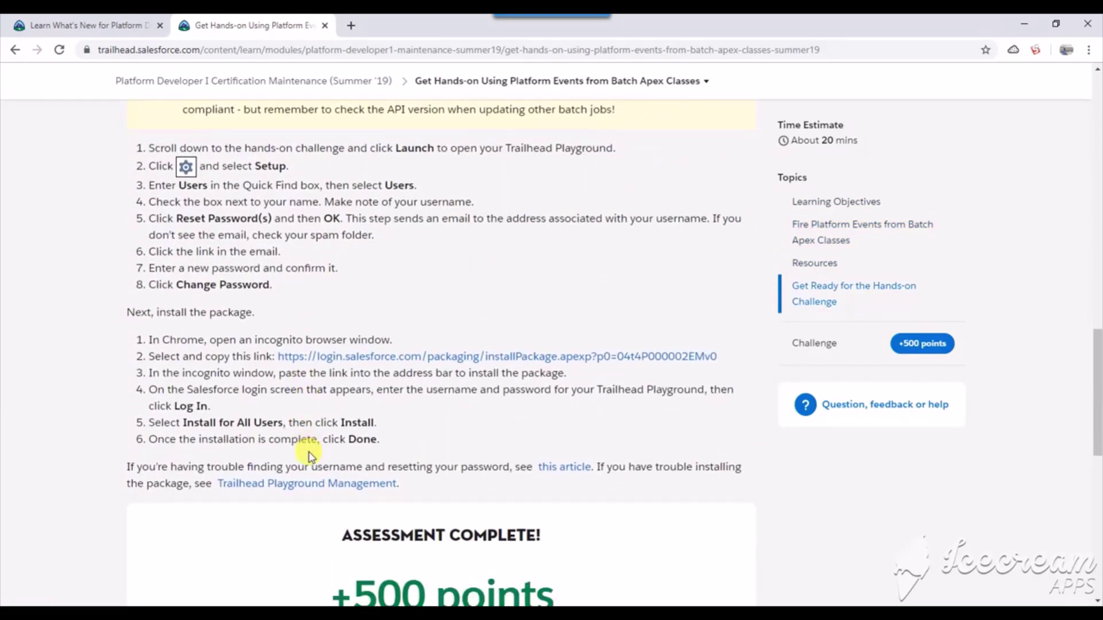
scroll(271, 498, down, 4)
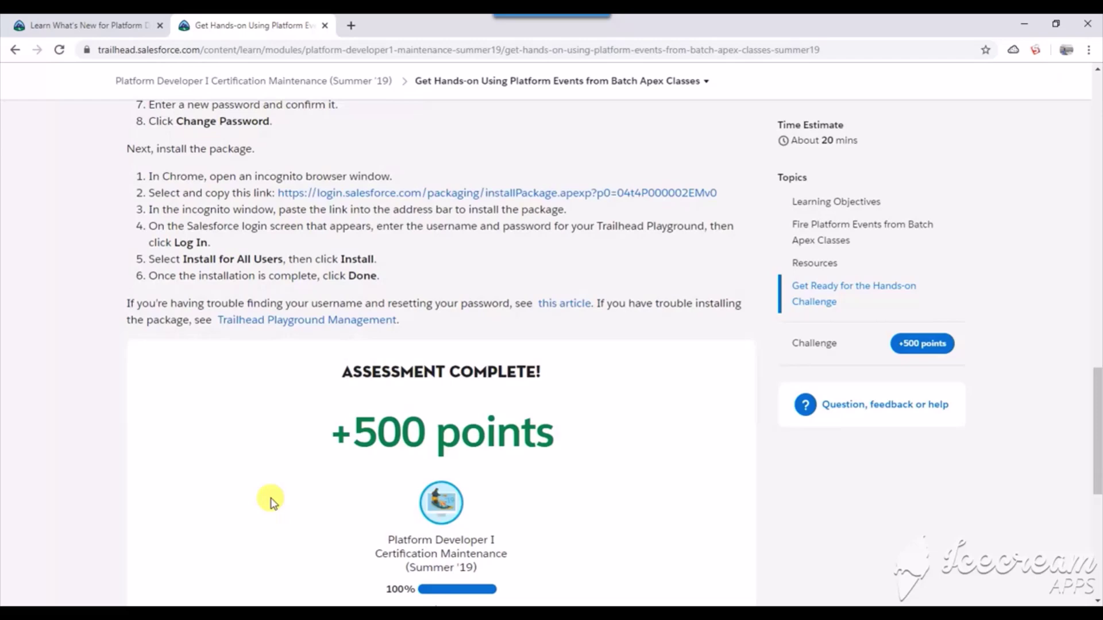
drag(356, 364, 520, 373)
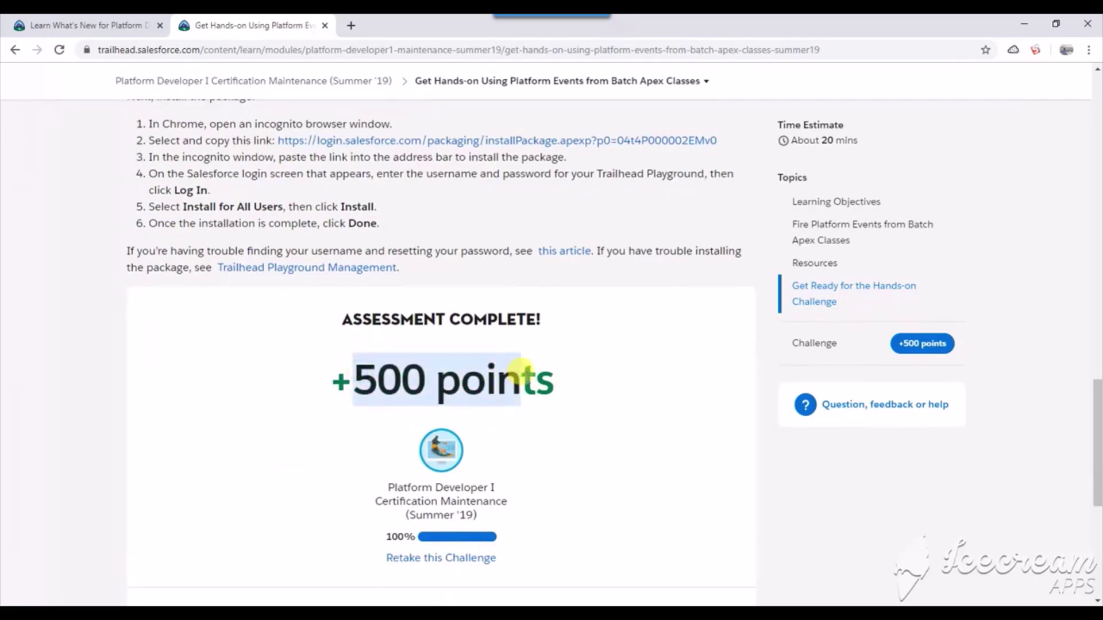
click(520, 373)
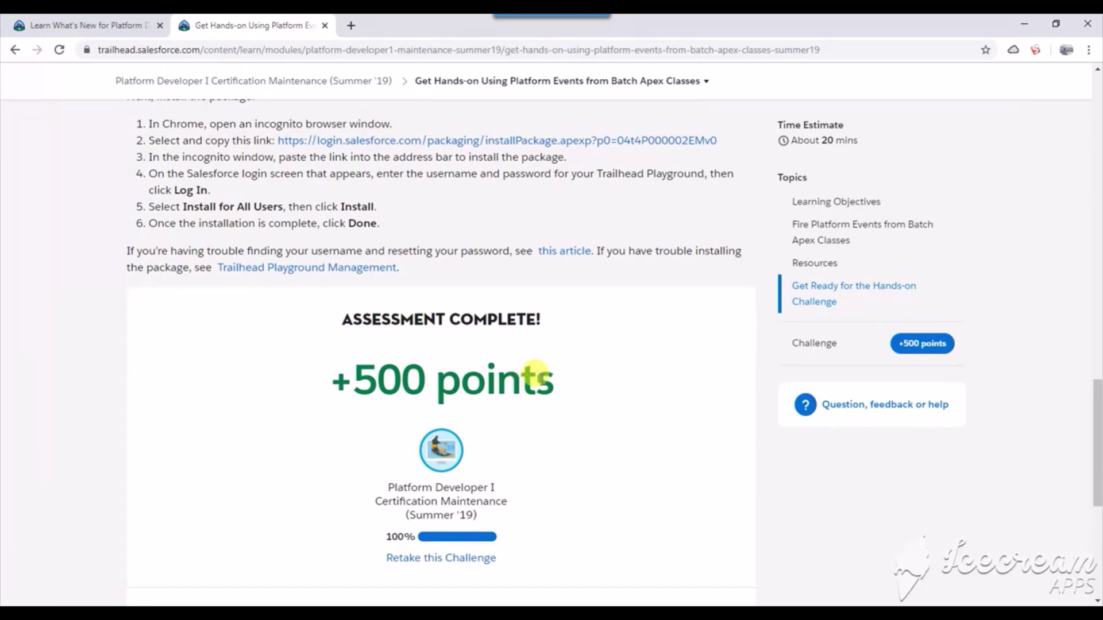
triple_click(535, 375)
click(534, 374)
double_click(535, 376)
scroll(540, 378, down, 2)
scroll(540, 382, up, 1)
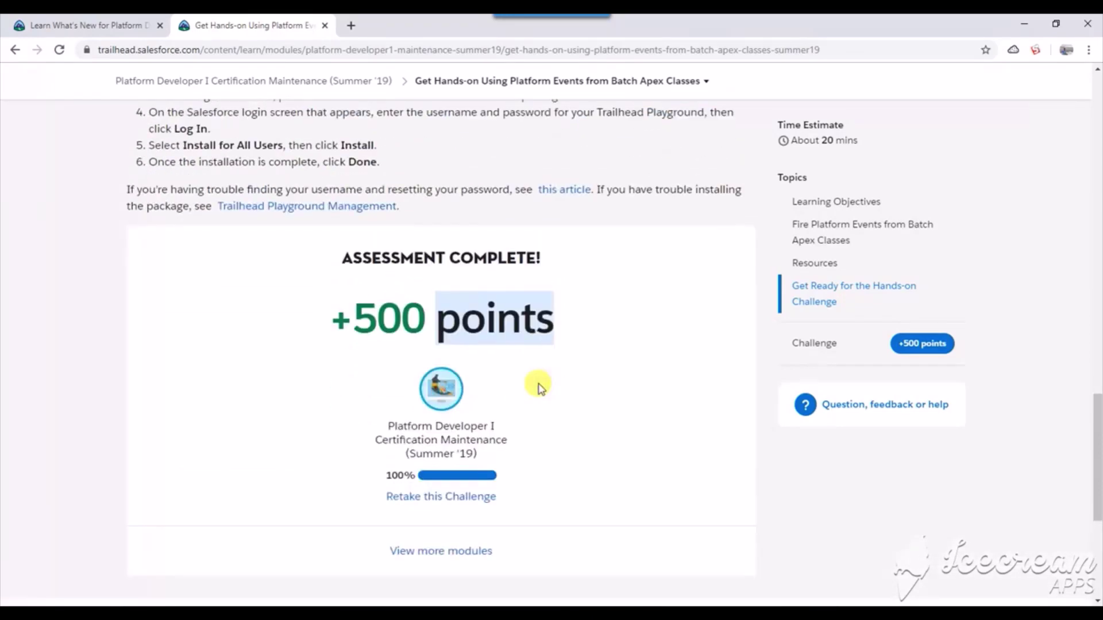
scroll(540, 388, down, 1)
Choose Retake this Challenge and review the hands-on challenge instructions again.
click(432, 475)
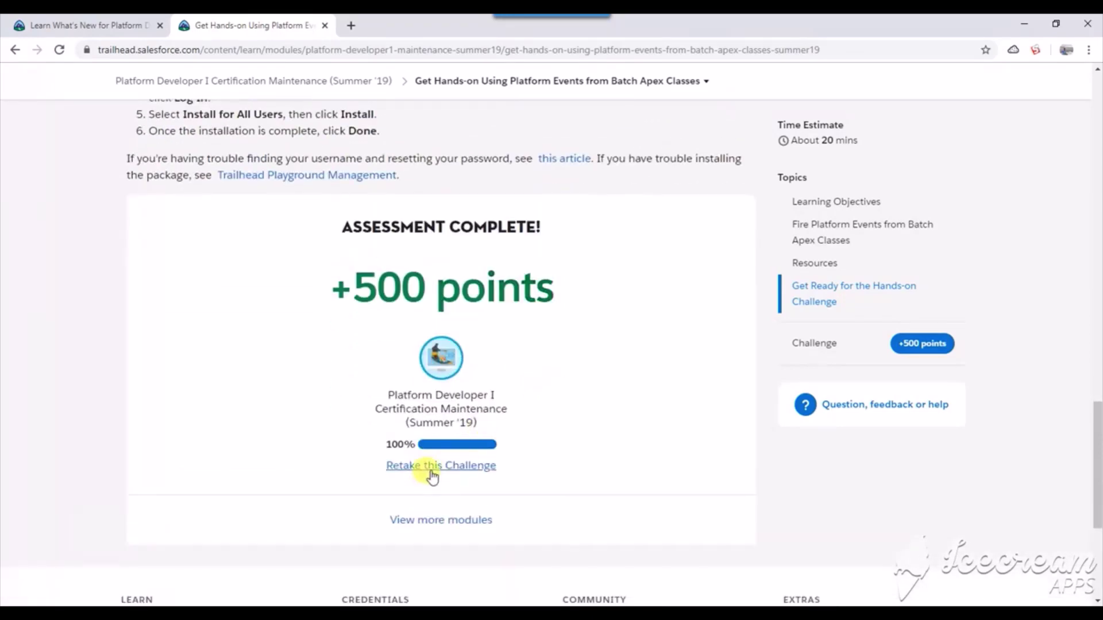
click(425, 466)
scroll(349, 494, down, 5)
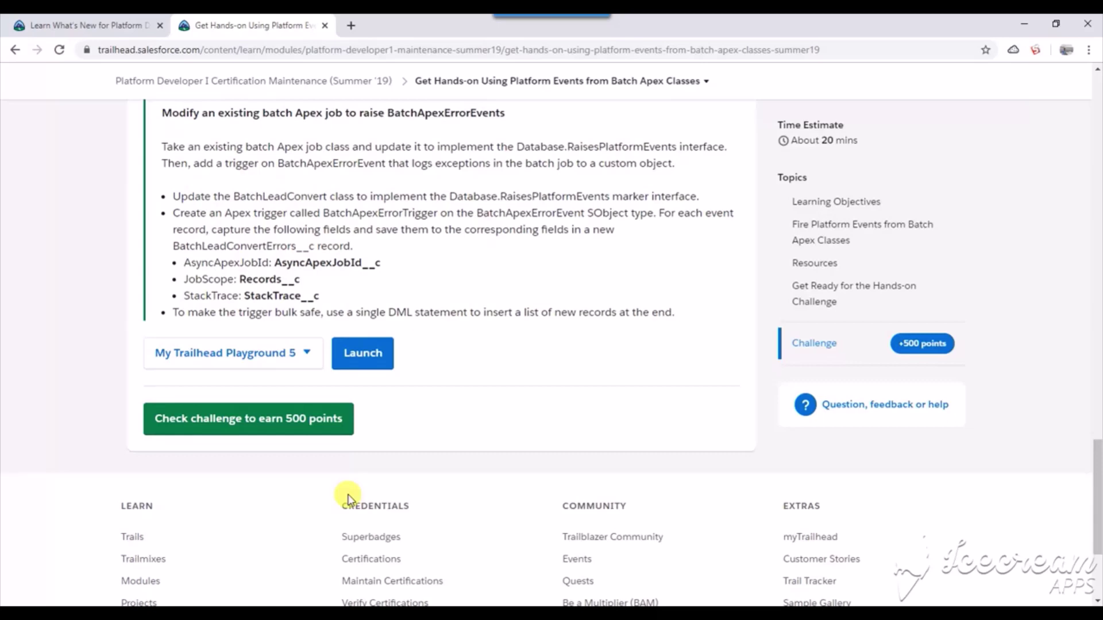
scroll(348, 495, down, 1)
scroll(345, 476, up, 1)
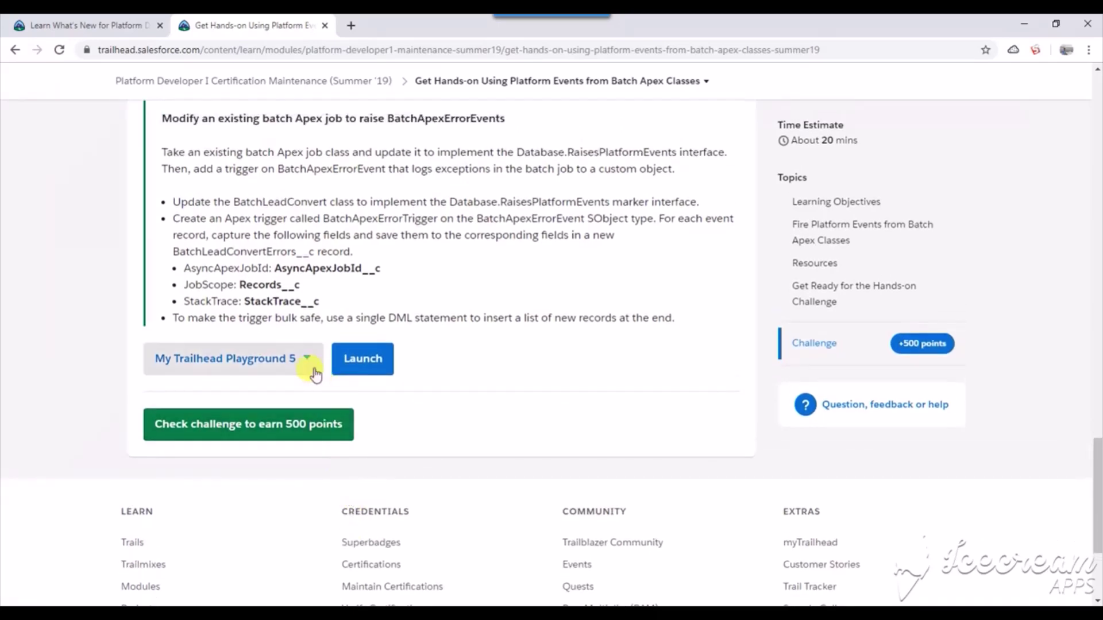
scroll(315, 385, up, 9)
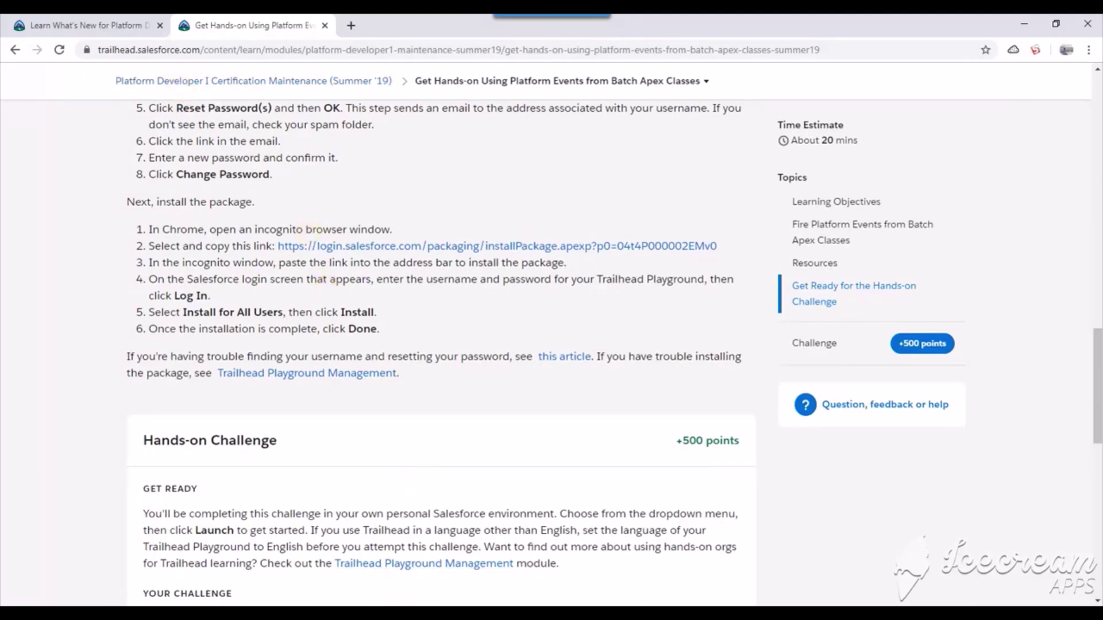
Back in the Trailhead lesson, highlight the setup steps about launching the Playground and finding Users.
mouse_move(517, 609)
click(566, 579)
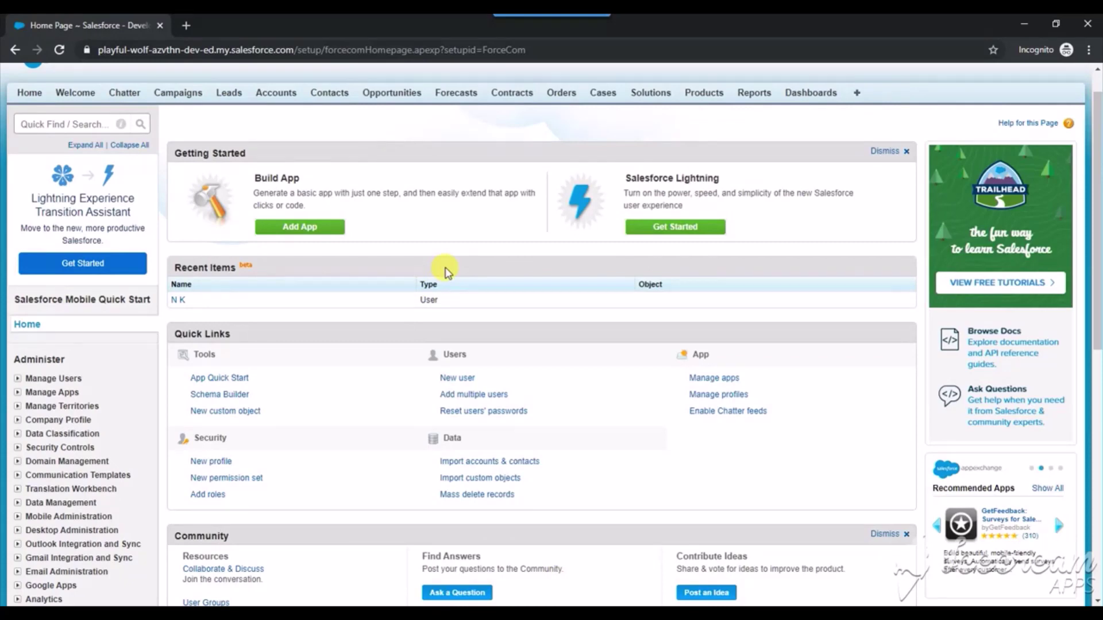
mouse_move(522, 613)
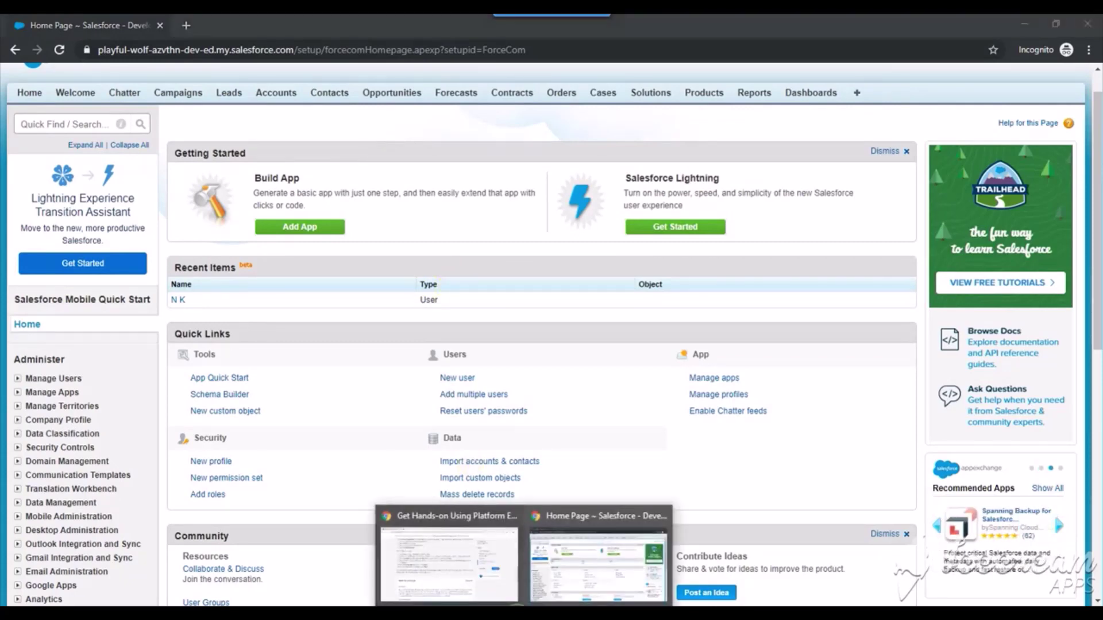
click(449, 560)
scroll(404, 378, up, 5)
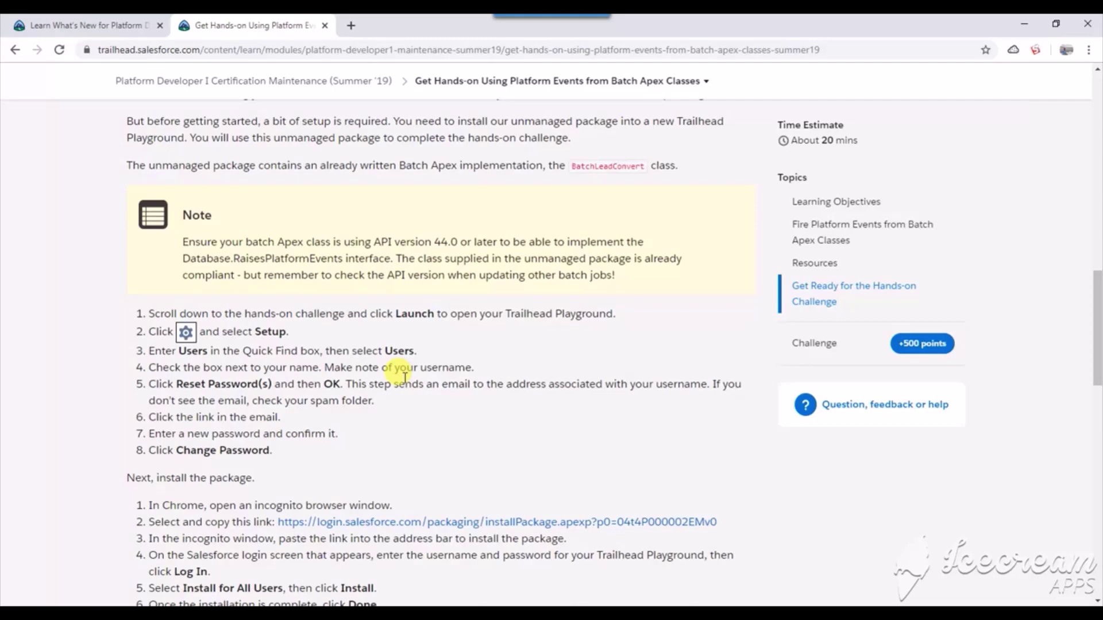
triple_click(277, 313)
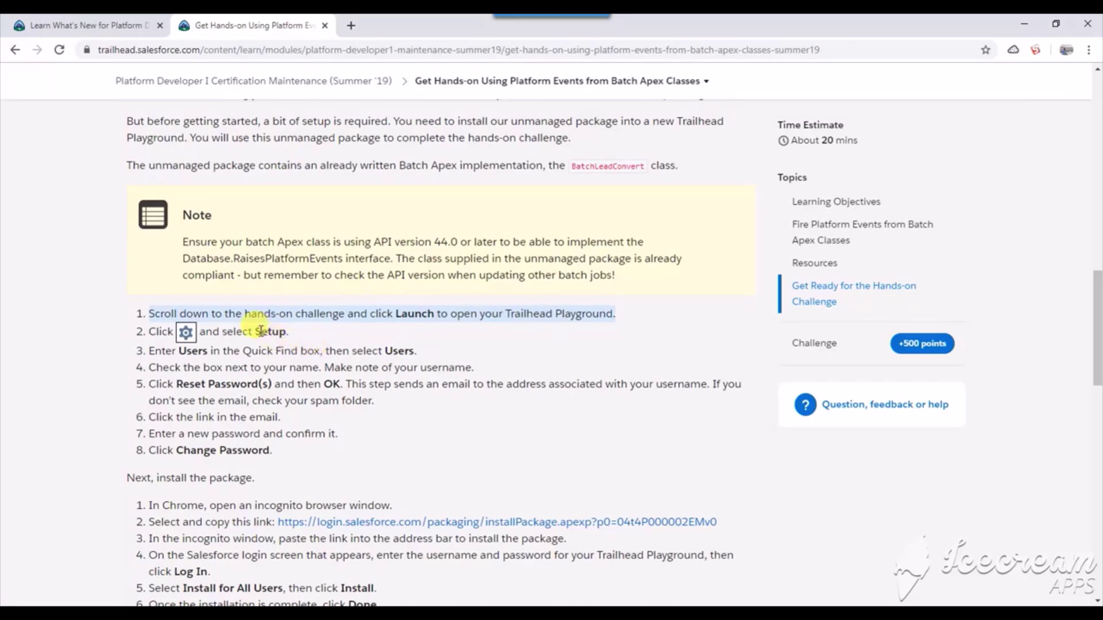
triple_click(179, 351)
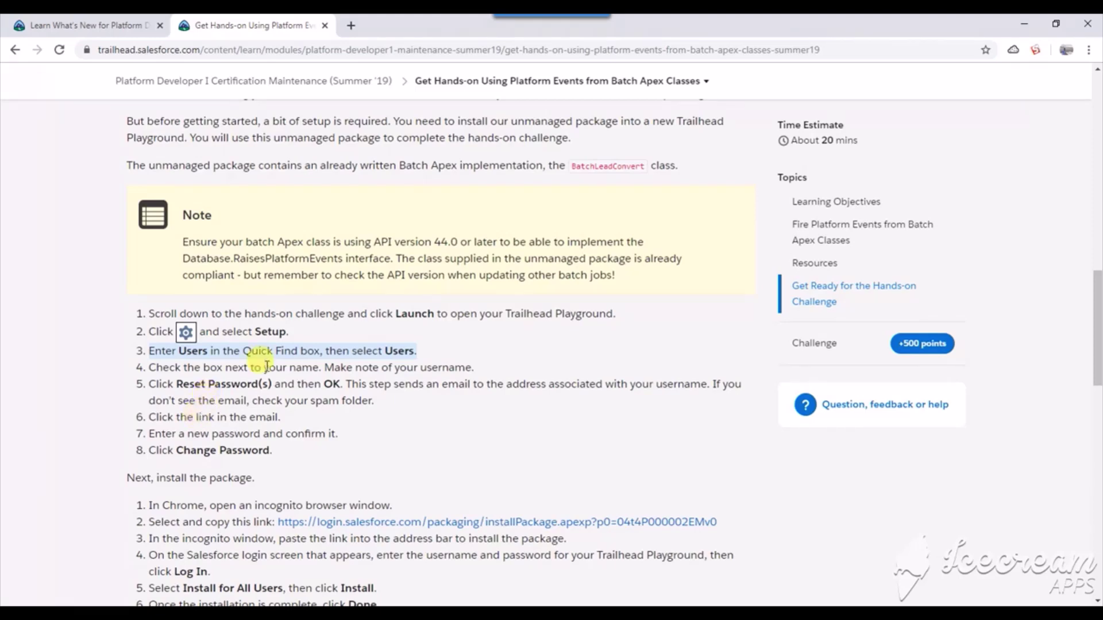
Highlight the incognito-window step, select the package install URL, and return to the incognito Salesforce window.
scroll(247, 471, down, 1)
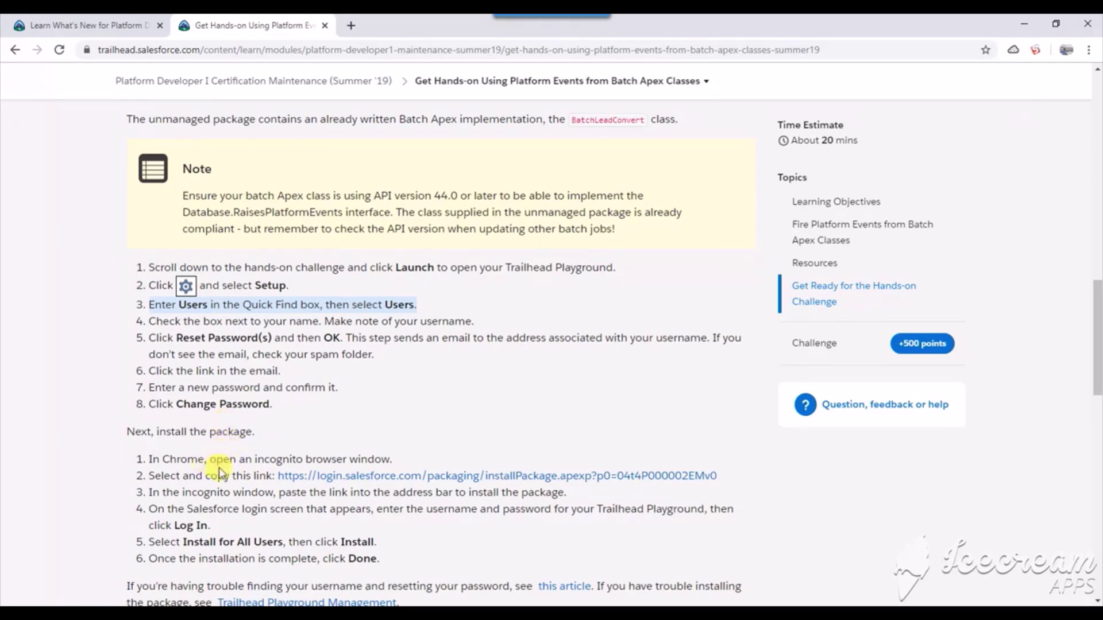
triple_click(275, 461)
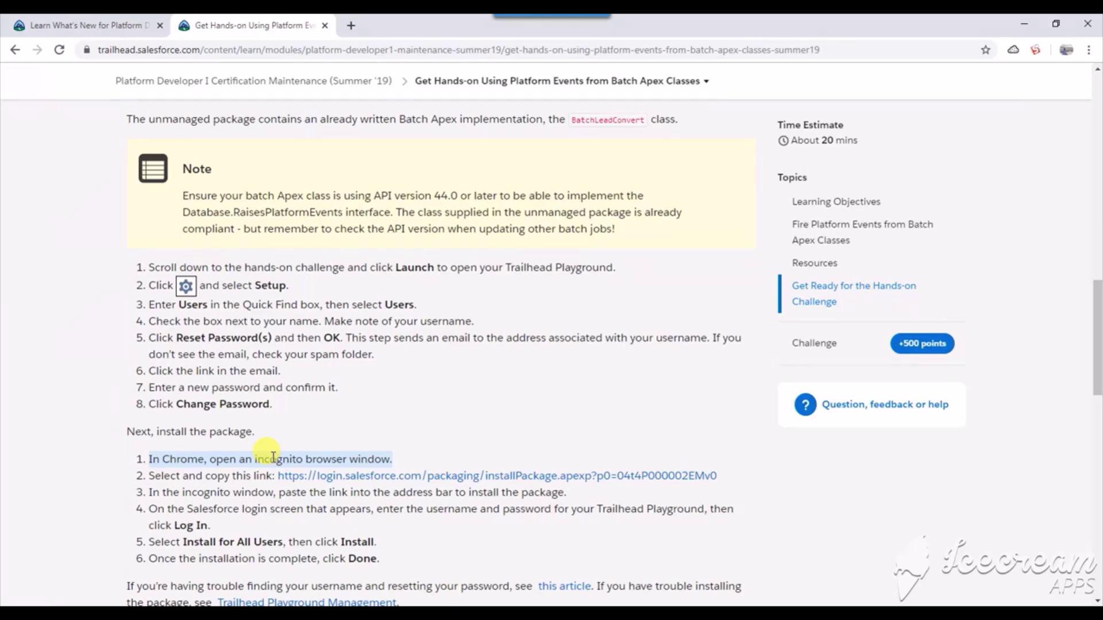
click(719, 475)
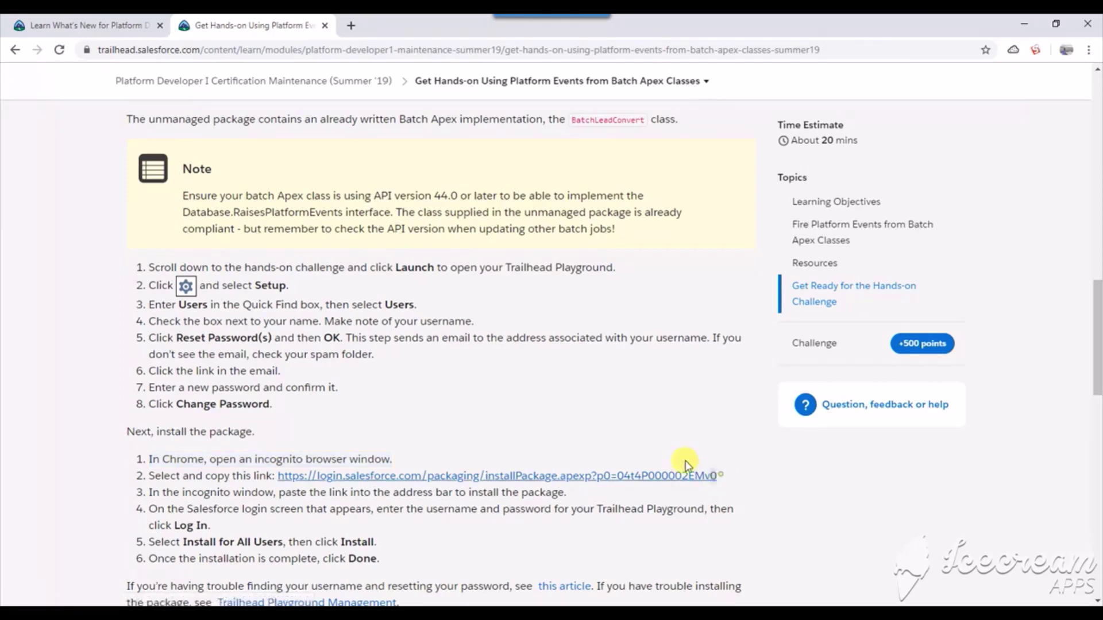
drag(685, 463, 280, 480)
key(ctrl+c)
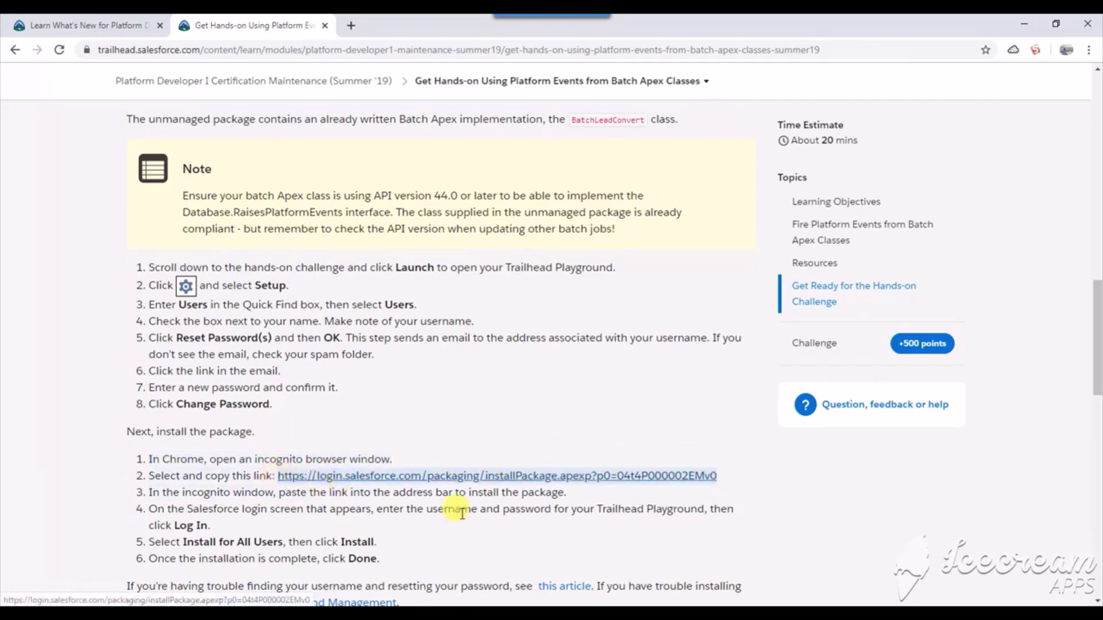
click(533, 600)
click(566, 560)
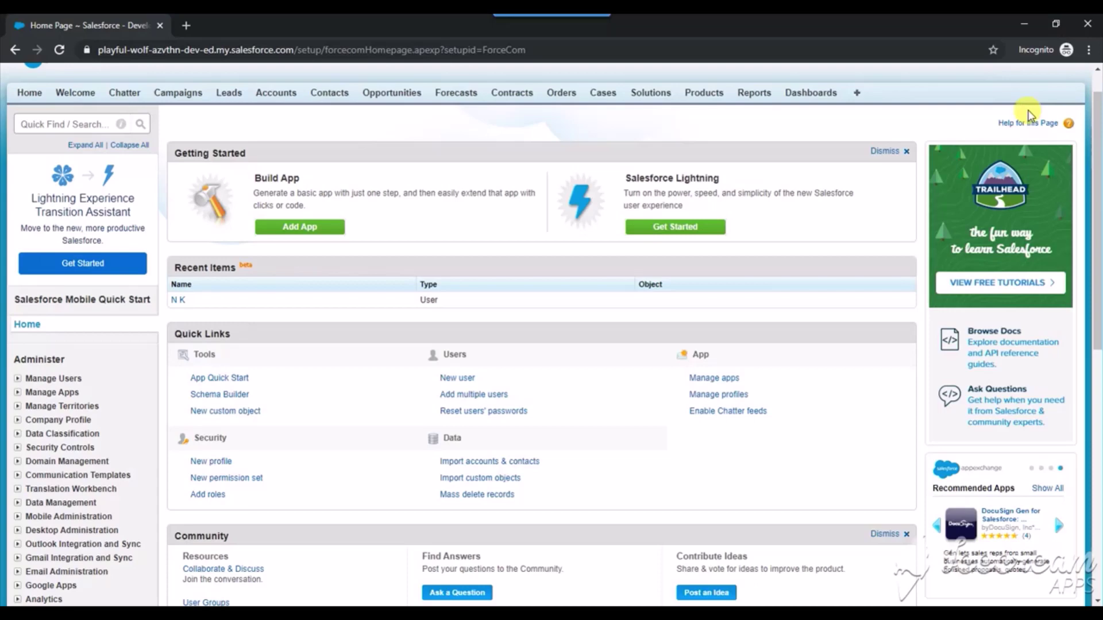
Load the pasted package install URL in a new incognito tab, reaching the Salesforce login page.
click(186, 25)
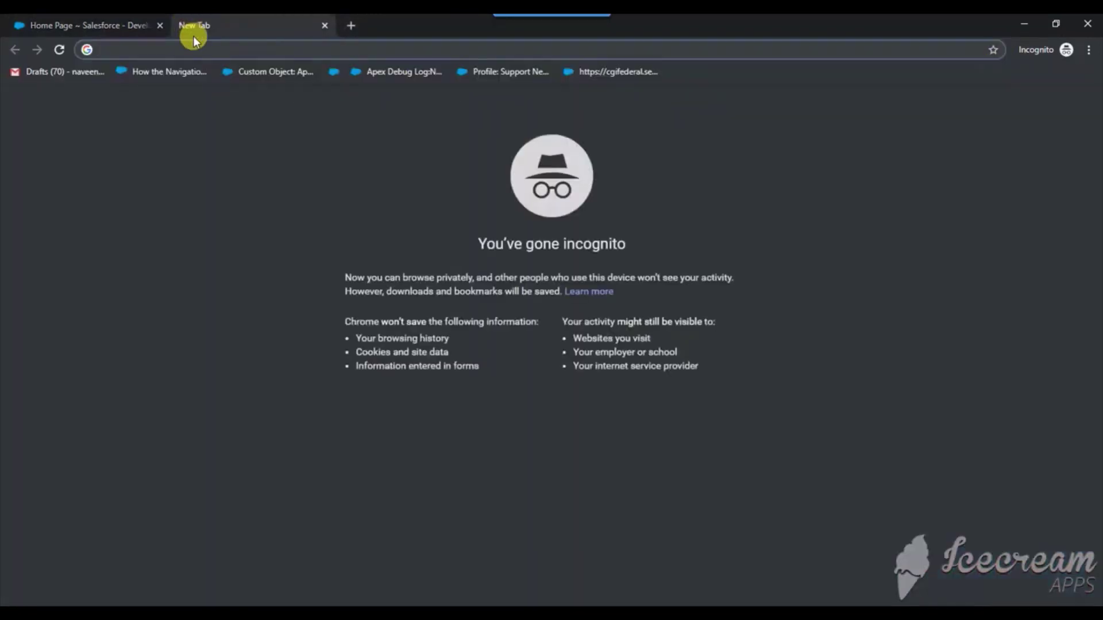
key(ctrl+v)
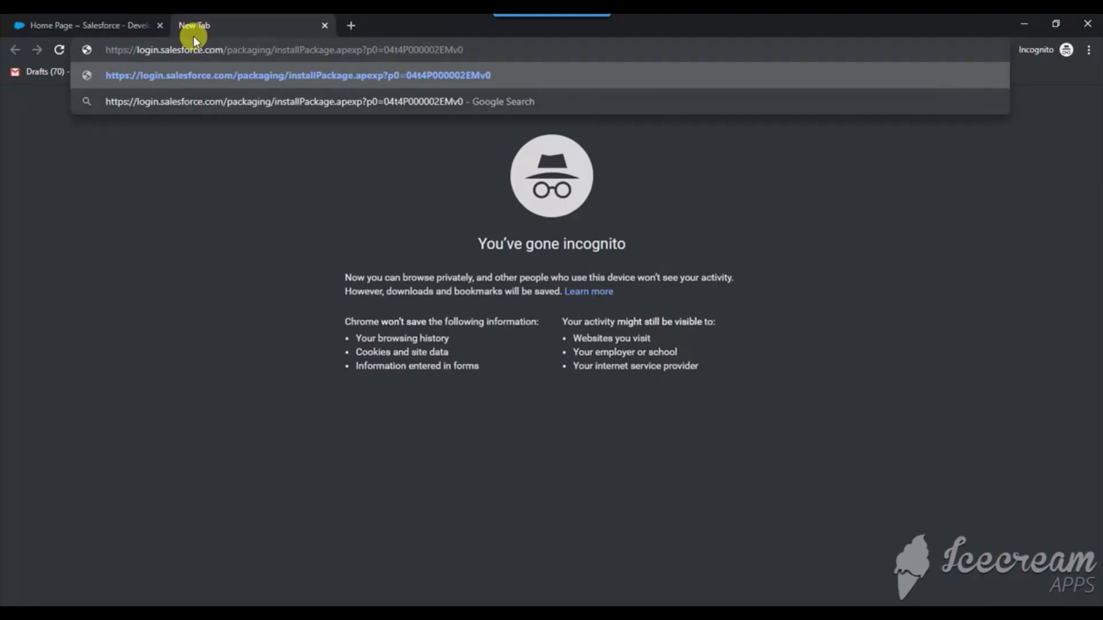
key(Return)
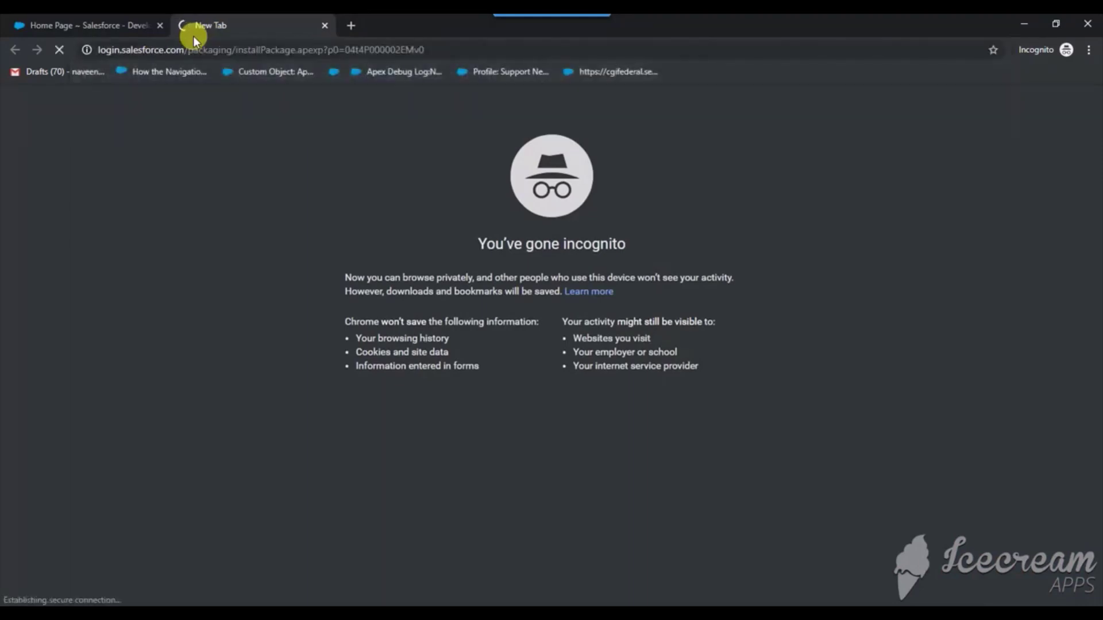
click(87, 26)
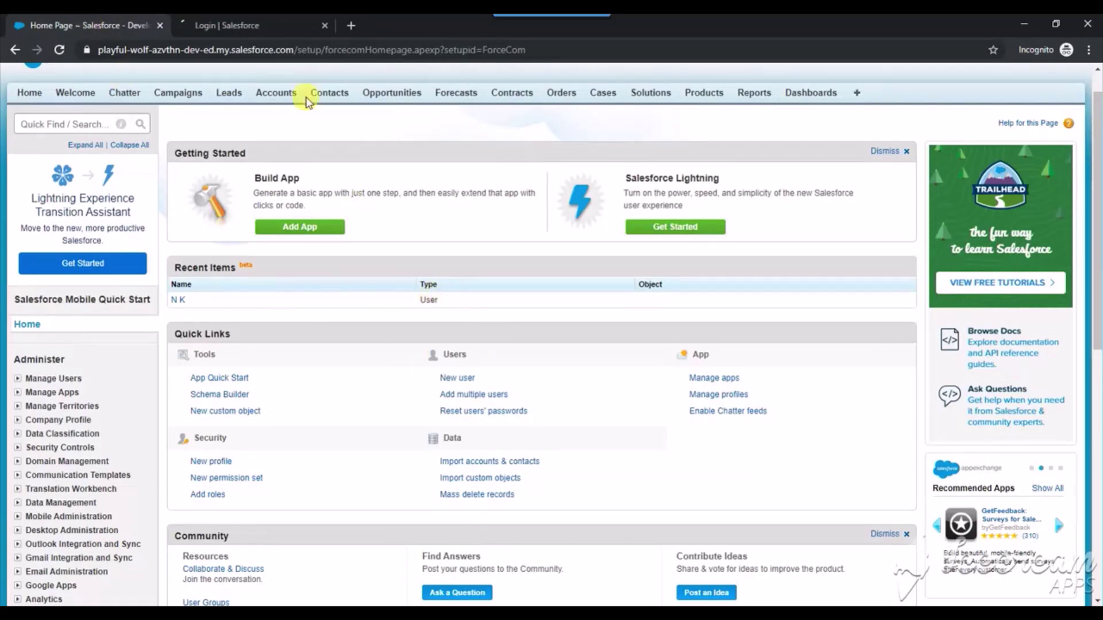
click(251, 33)
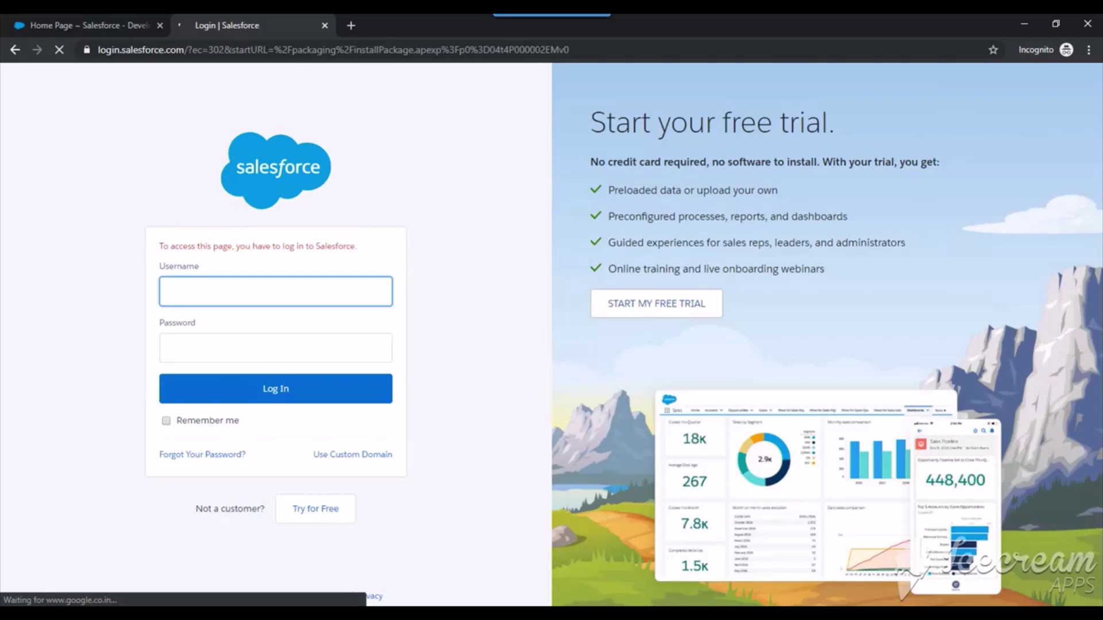
Log in to the Playground org with the username from the notes and the account password.
mouse_move(652, 614)
click(652, 580)
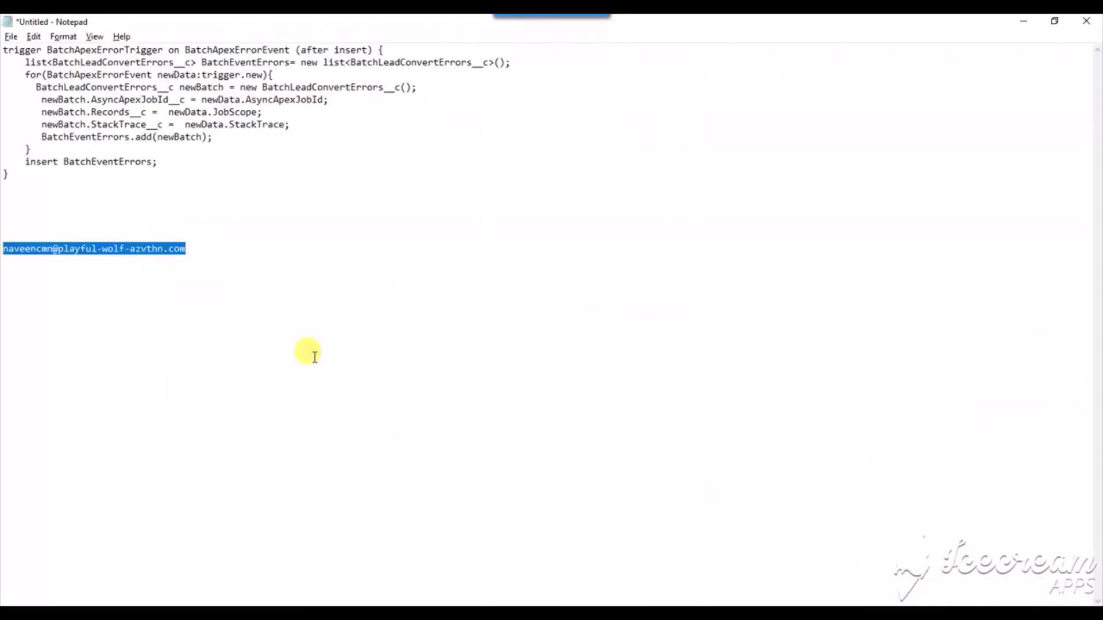
key(alt+Tab)
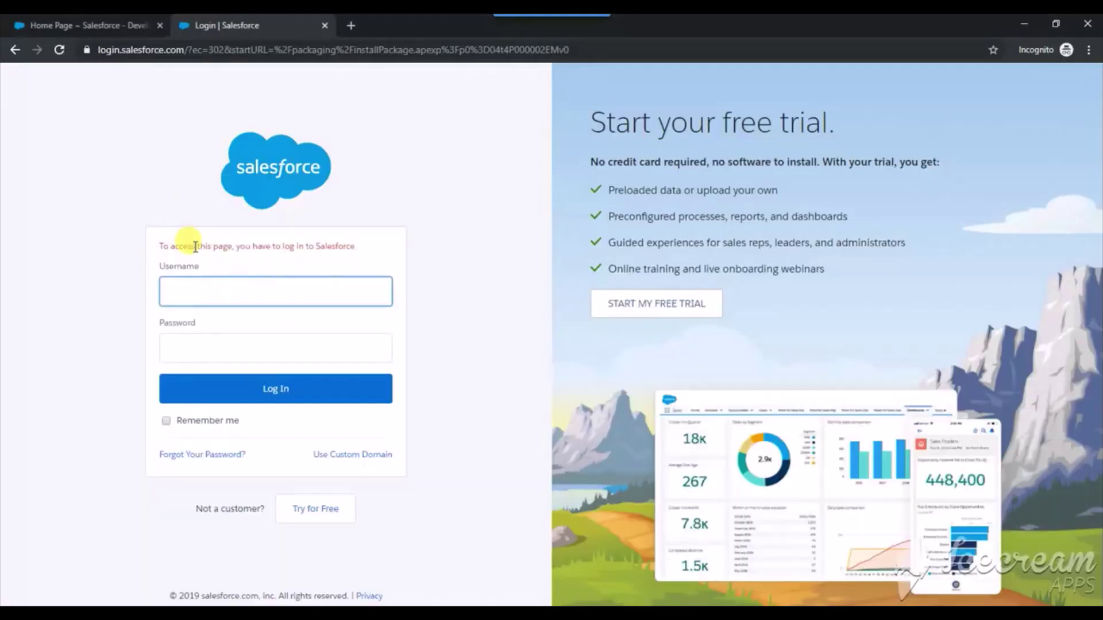
key(ctrl+v)
click(223, 344)
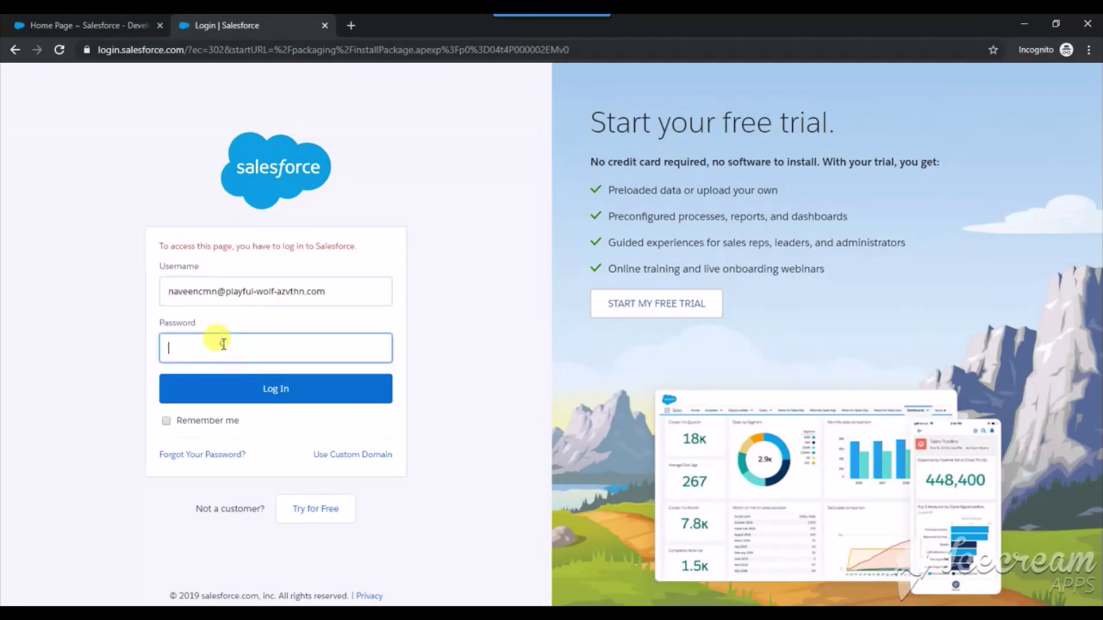
text(••••••••)
key(Return)
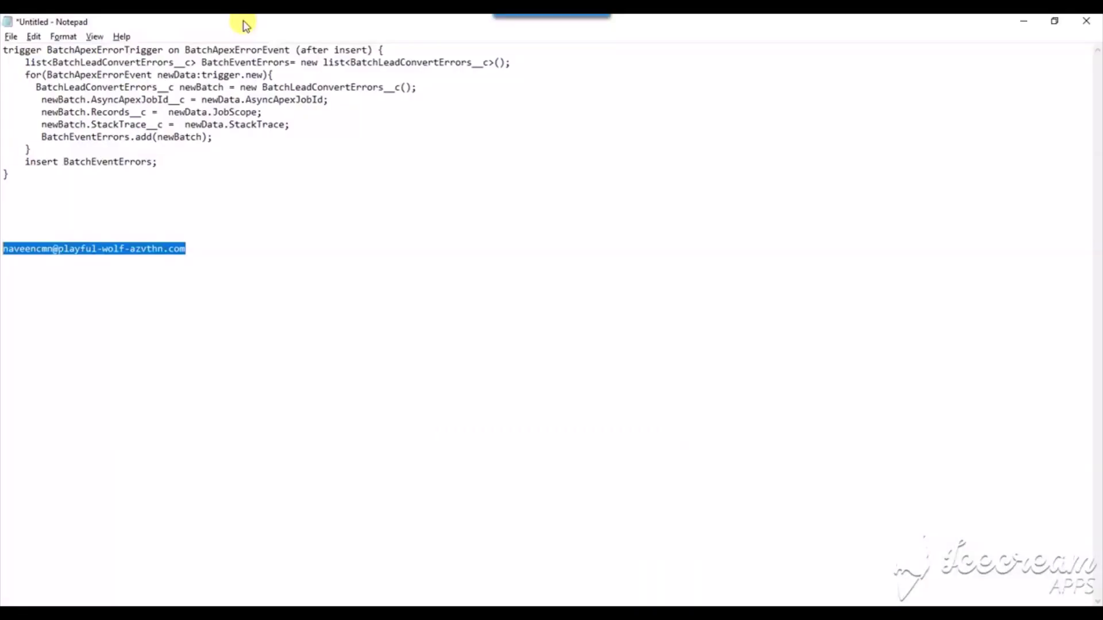
key(alt+Tab)
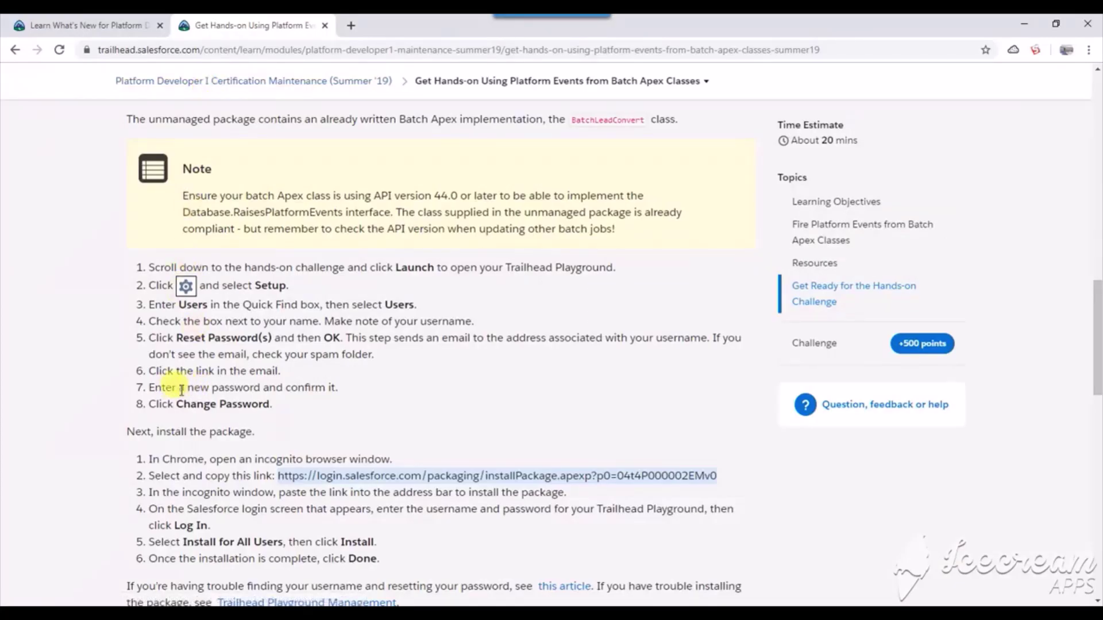
scroll(189, 356, down, 2)
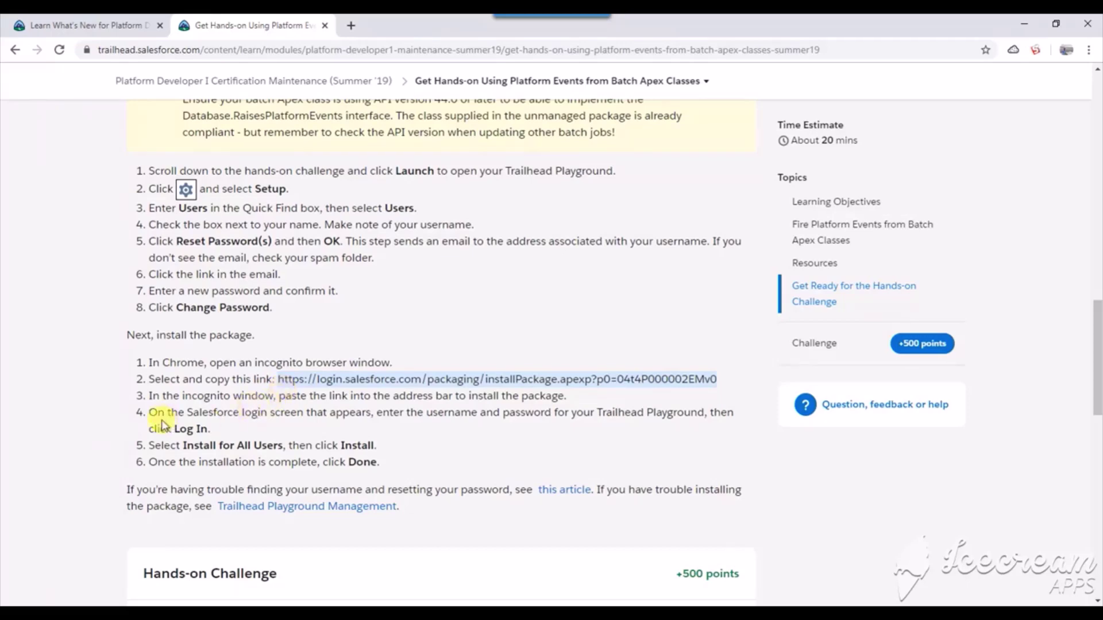
drag(152, 413, 229, 427)
click(229, 427)
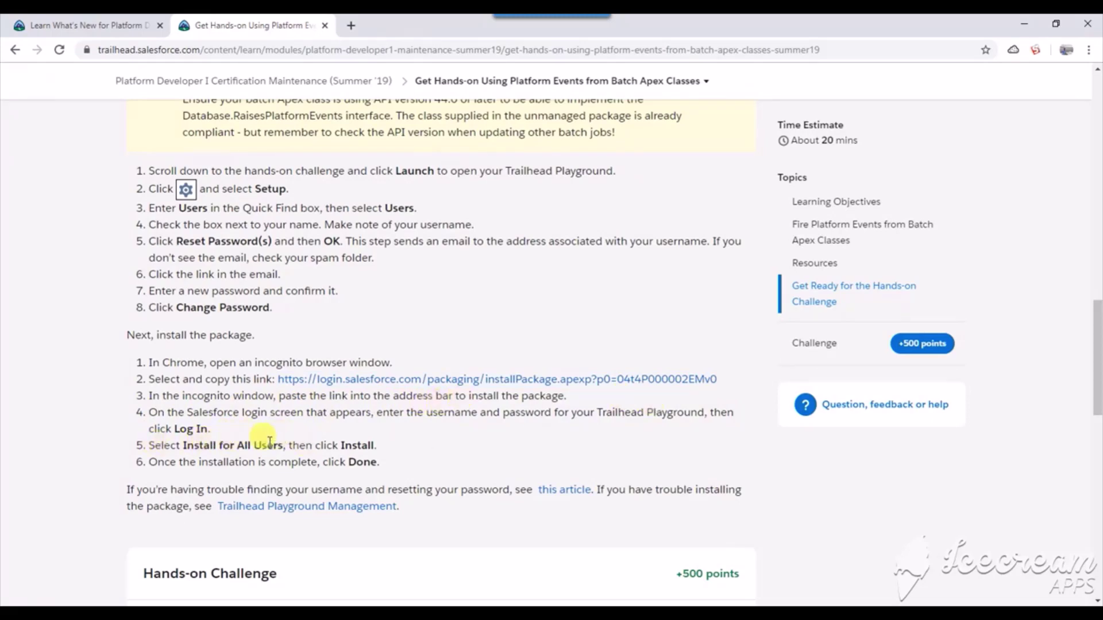
drag(287, 446, 378, 449)
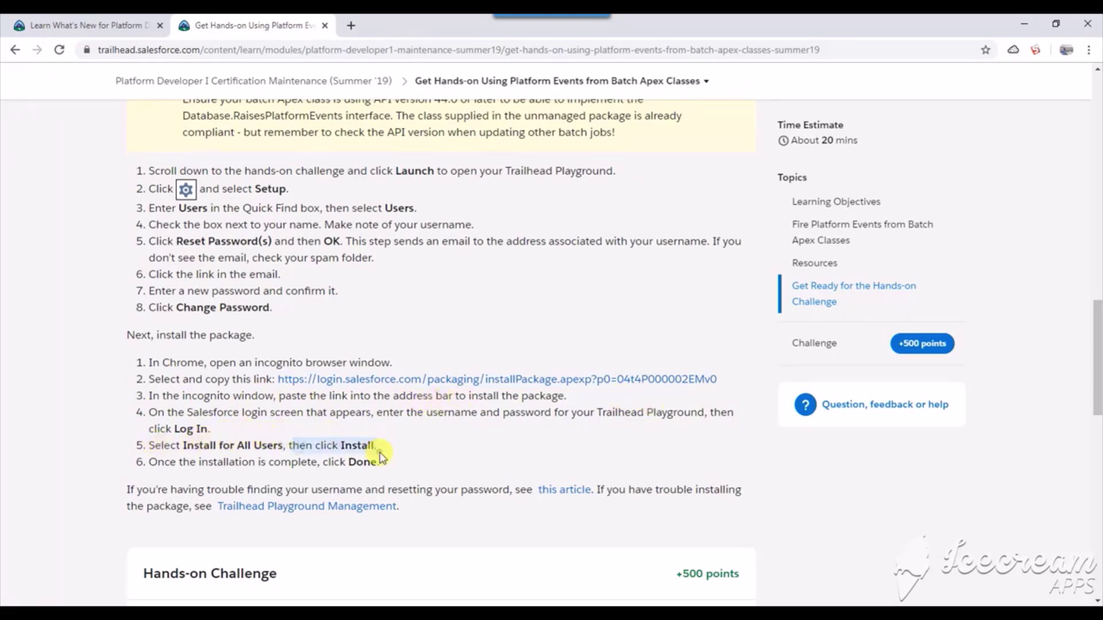
click(380, 458)
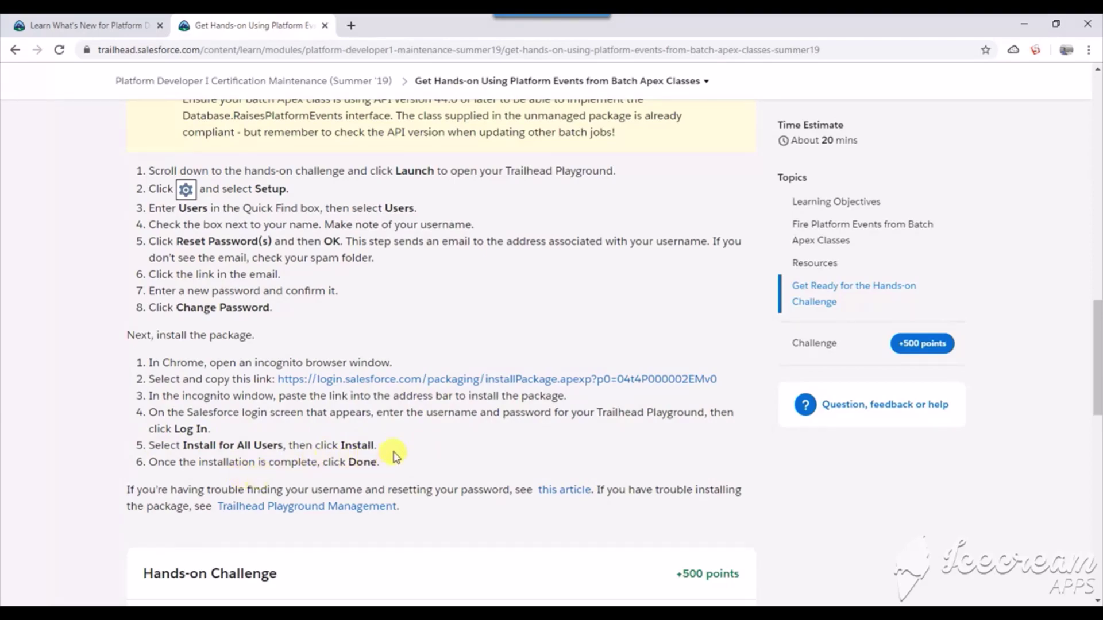
key(alt+Tab)
key(alt+Tab)
key(alt+Tab)
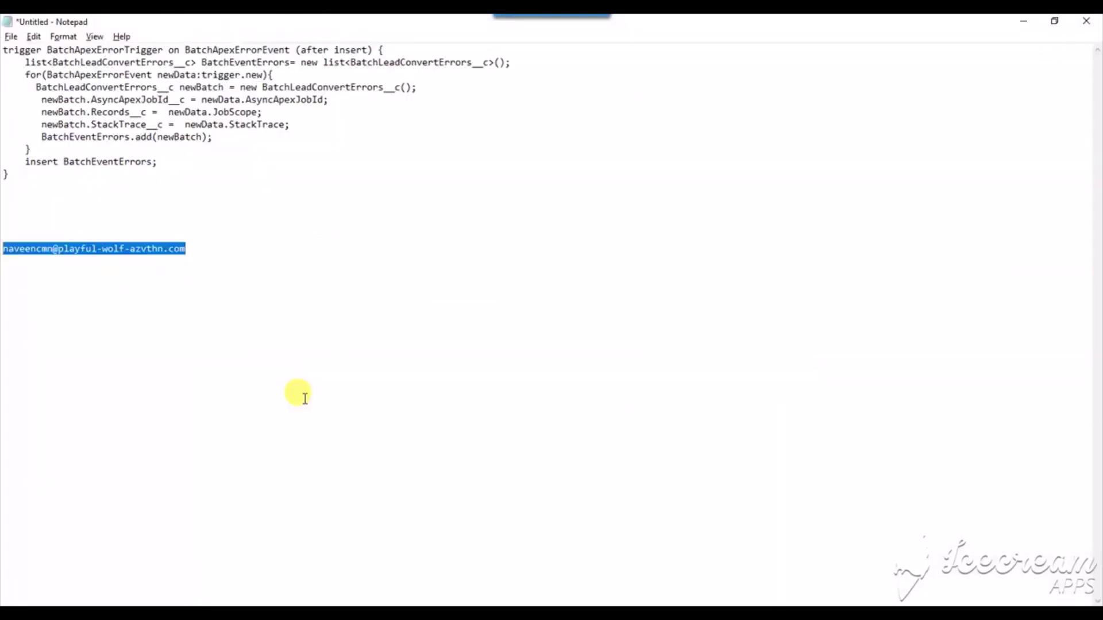
key(alt+Tab)
key(Tab)
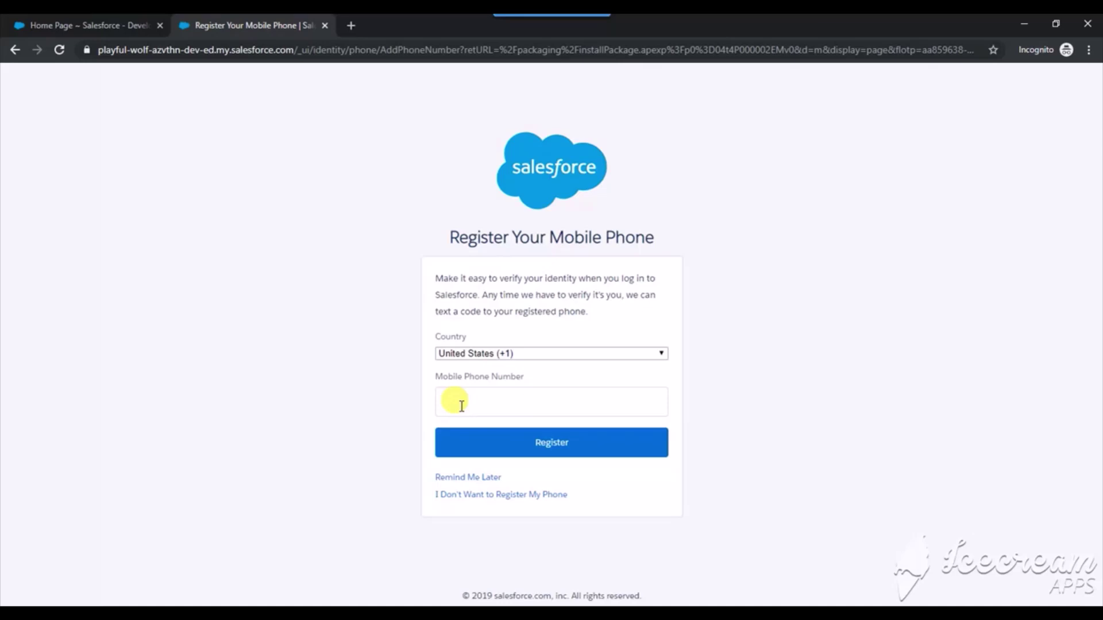
Decline phone registration and bring up the Install Summer '19 Hands on Challenge package page.
click(471, 497)
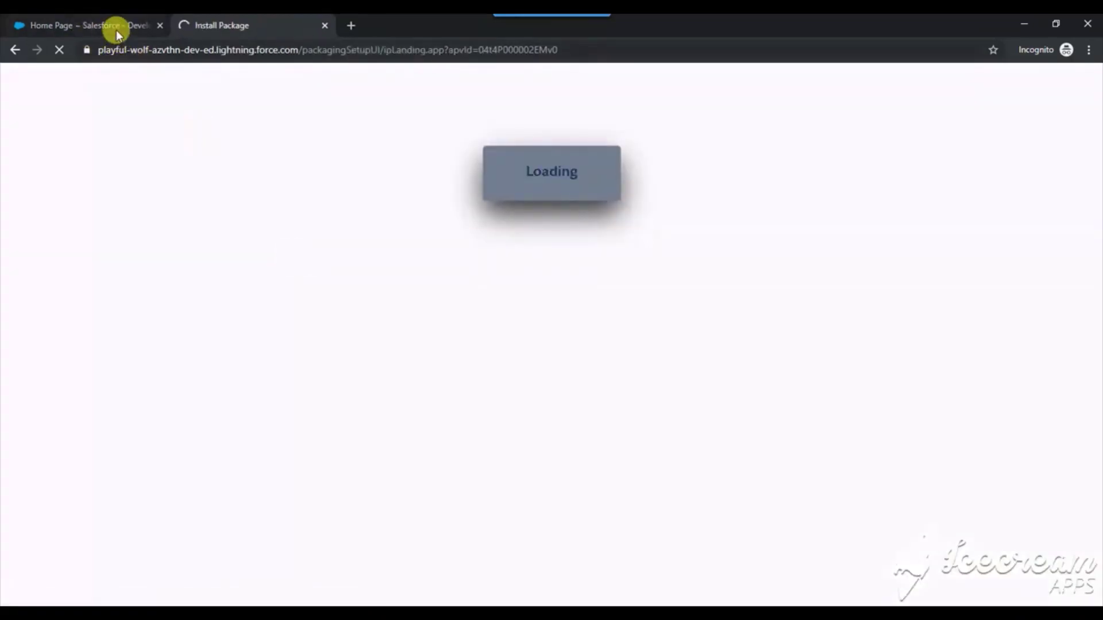
click(117, 32)
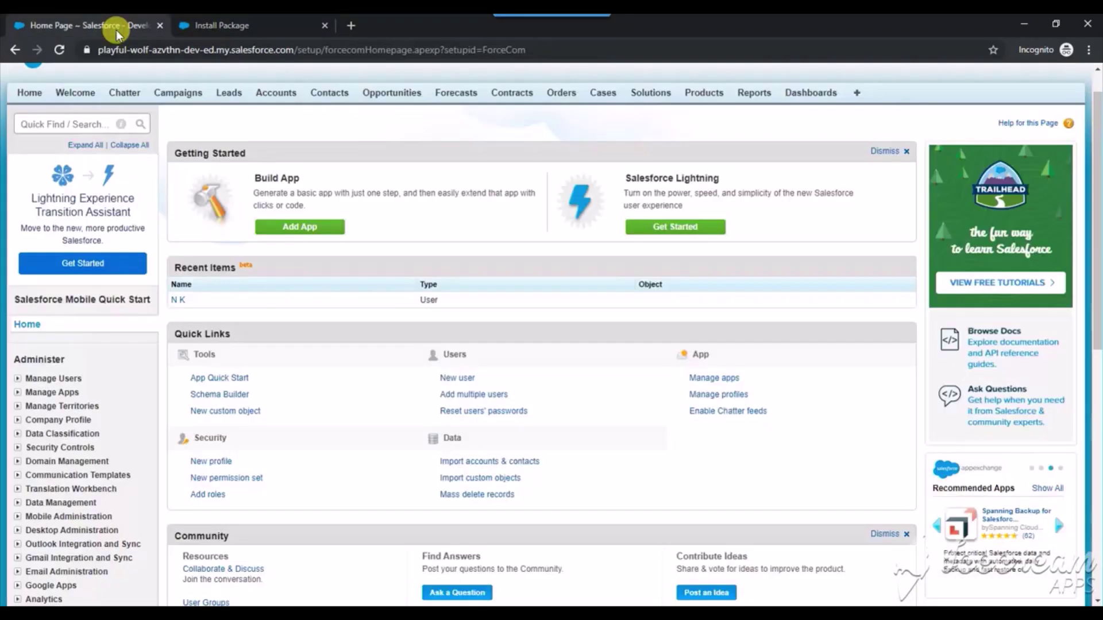
click(232, 26)
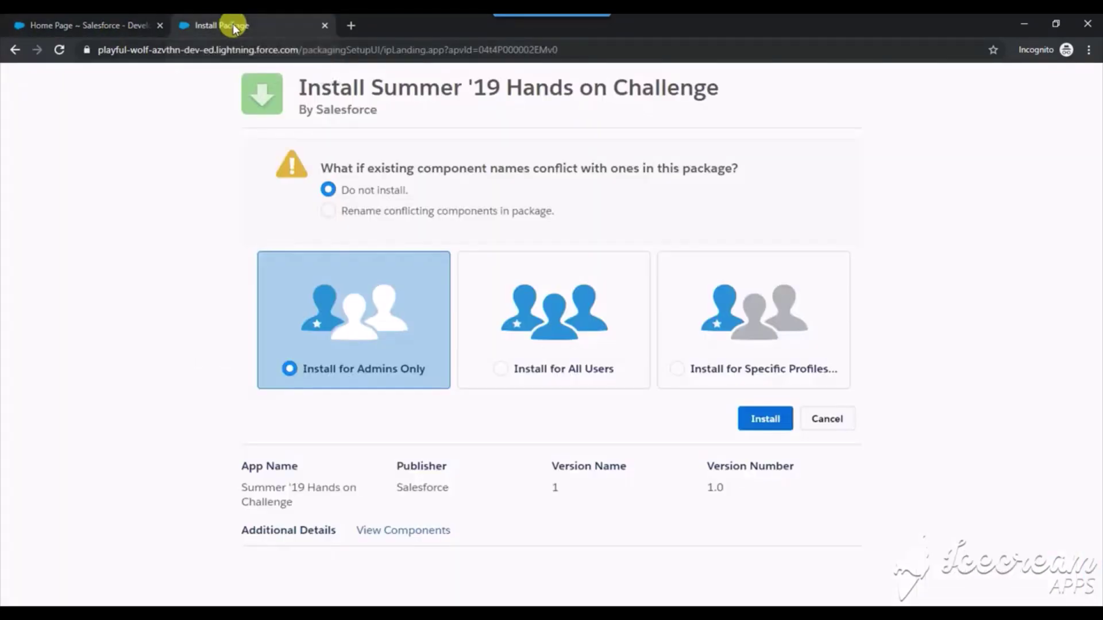
click(98, 26)
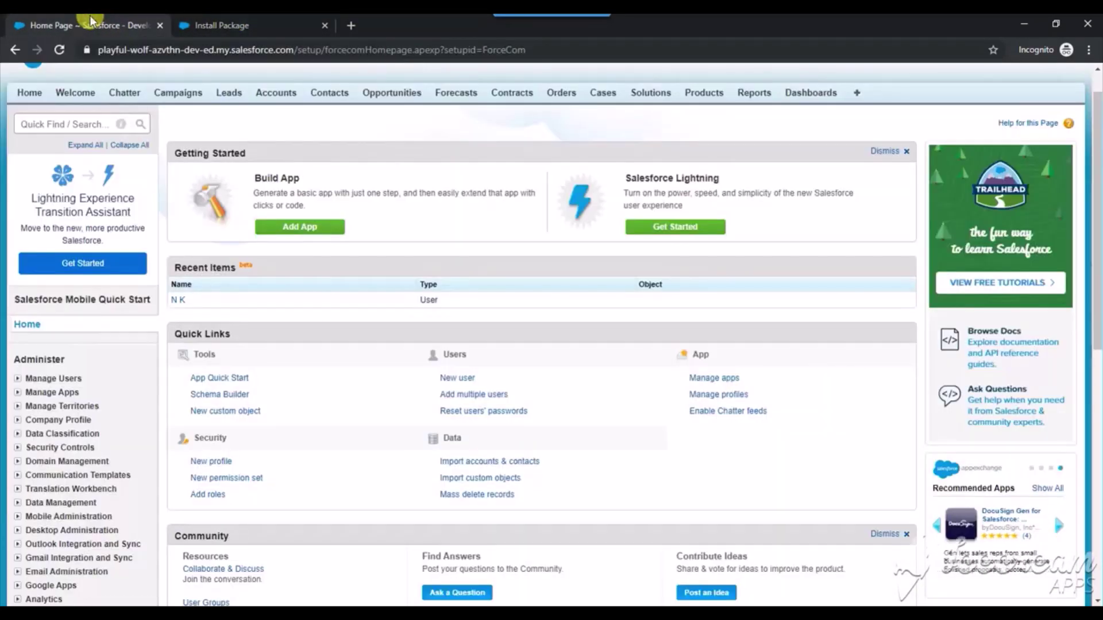
click(239, 25)
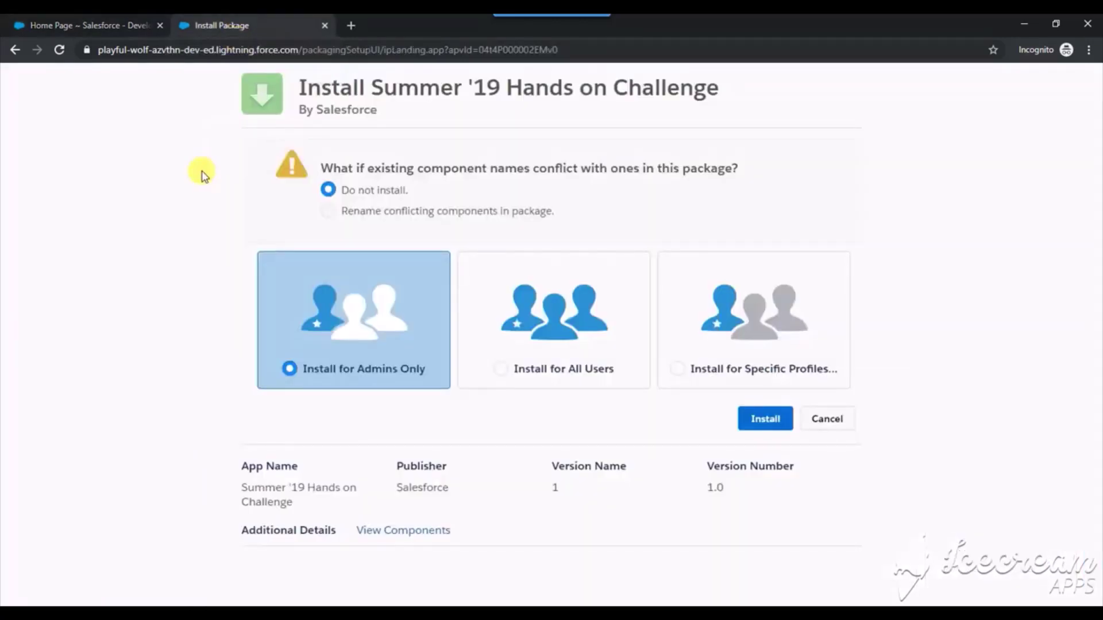
Install the Summer '19 Hands on Challenge package with Install for All Users and finish.
click(499, 368)
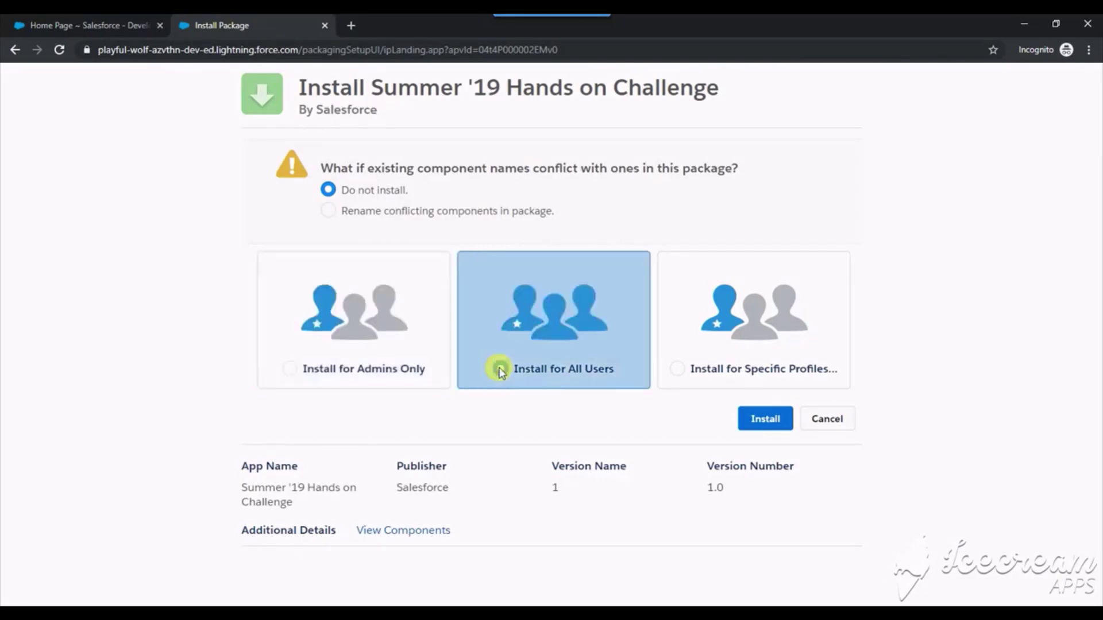
click(768, 419)
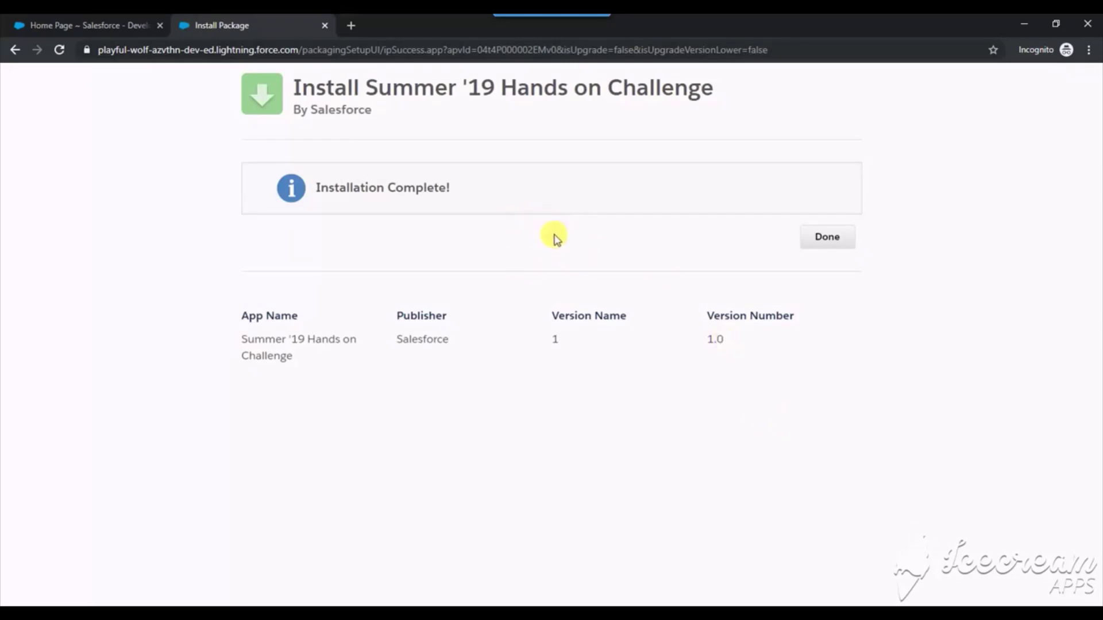
click(824, 240)
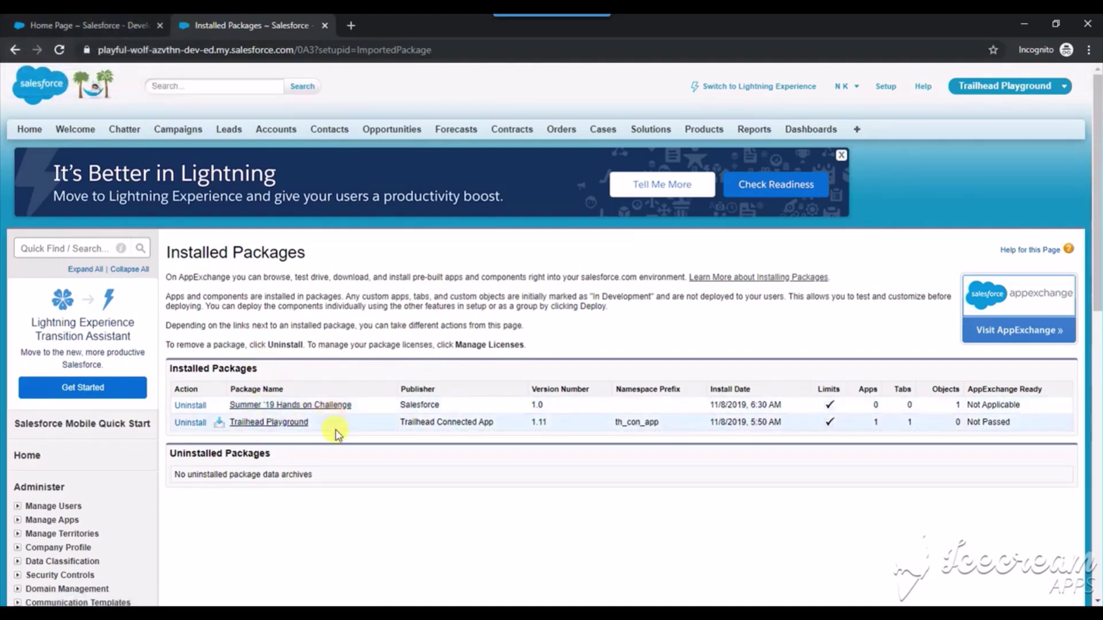
Review the challenge requirements, highlighting BatchApexErrorEvents and Database.RaisesPlatformEvents, then return to the org.
click(54, 22)
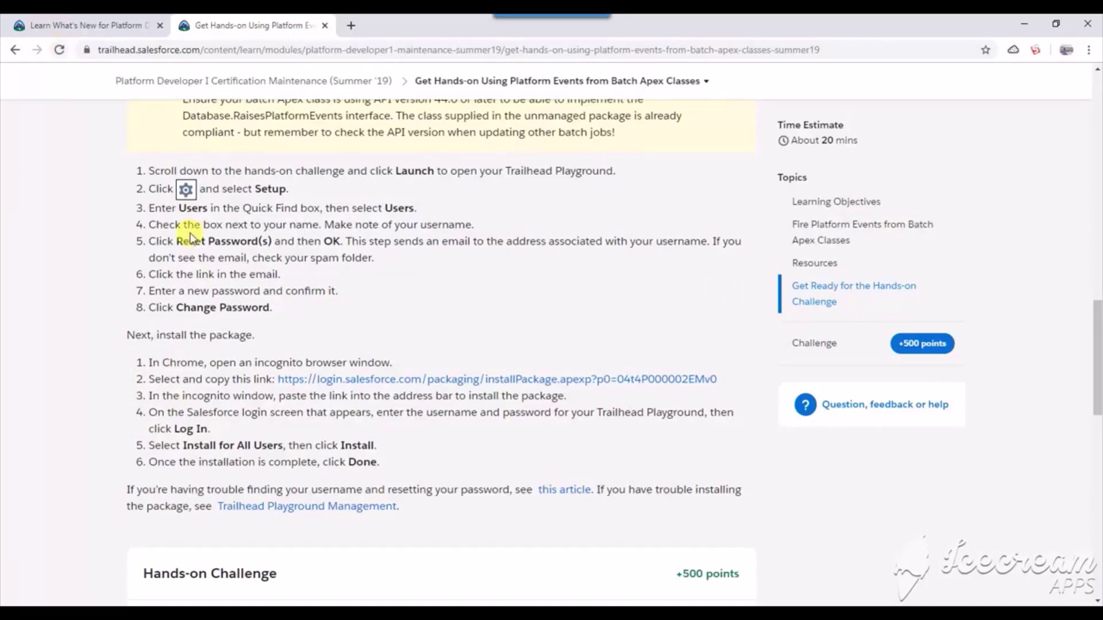
scroll(163, 437, down, 6)
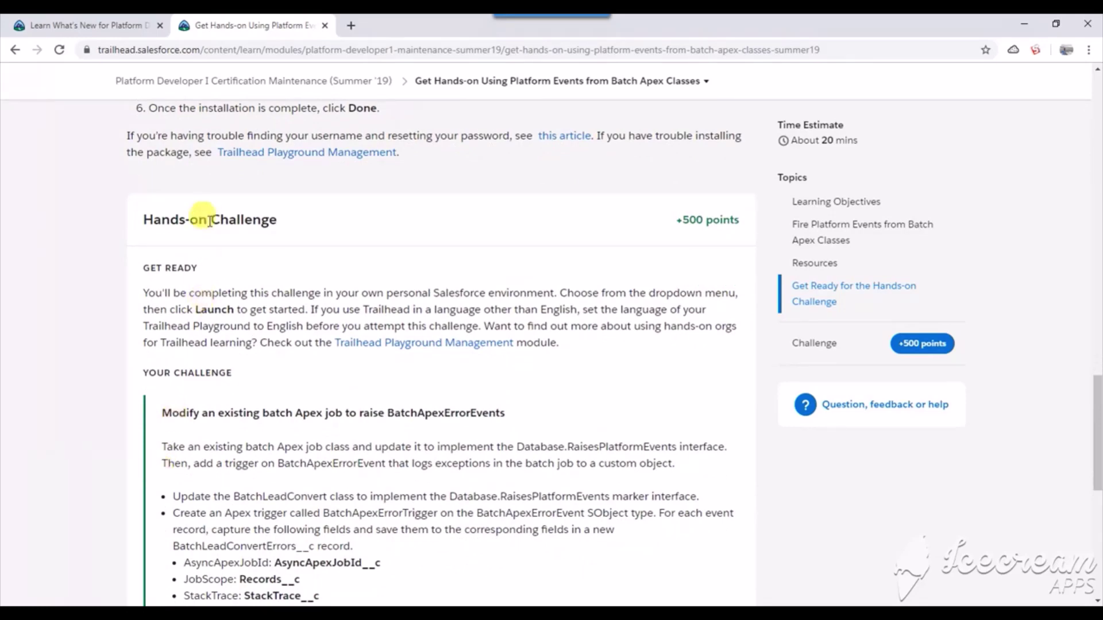
scroll(282, 405, down, 1)
scroll(282, 405, down, 4)
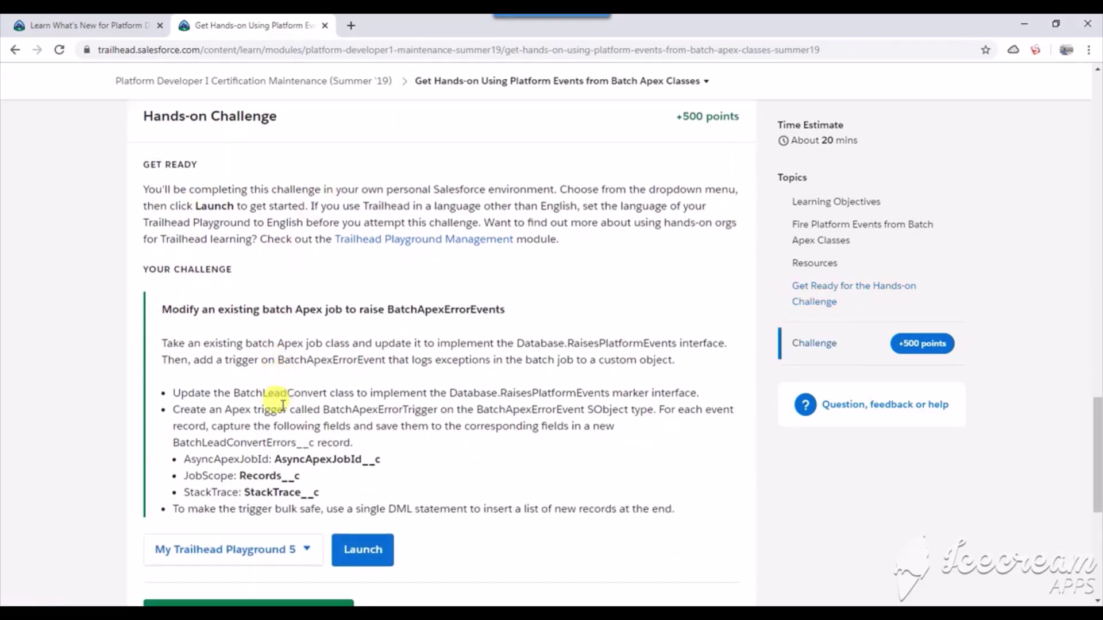
scroll(283, 409, up, 2)
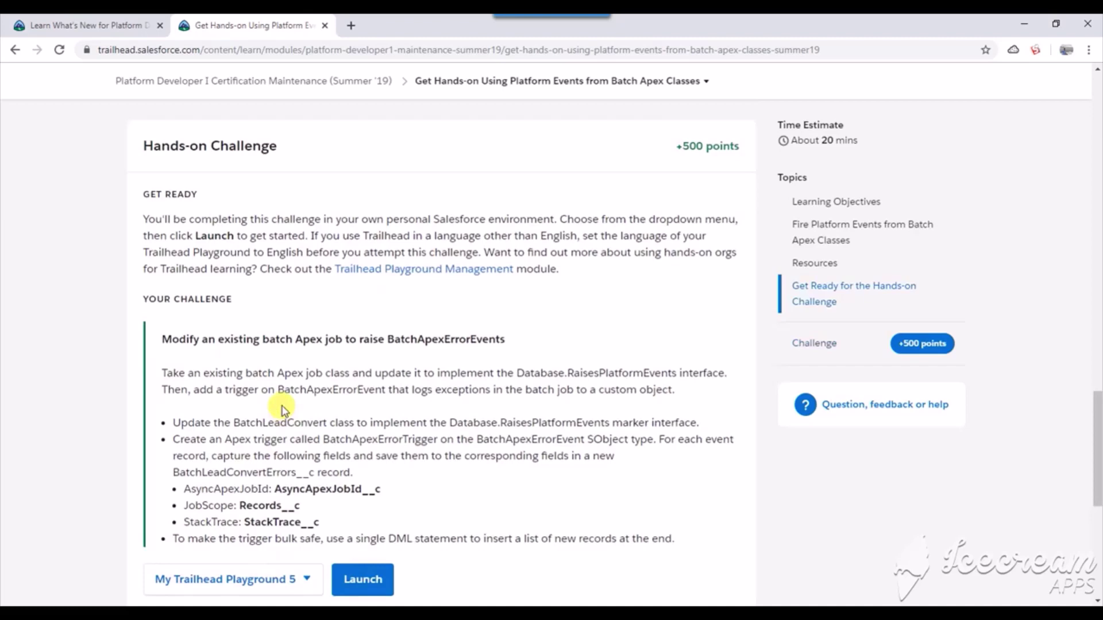
scroll(282, 409, up, 1)
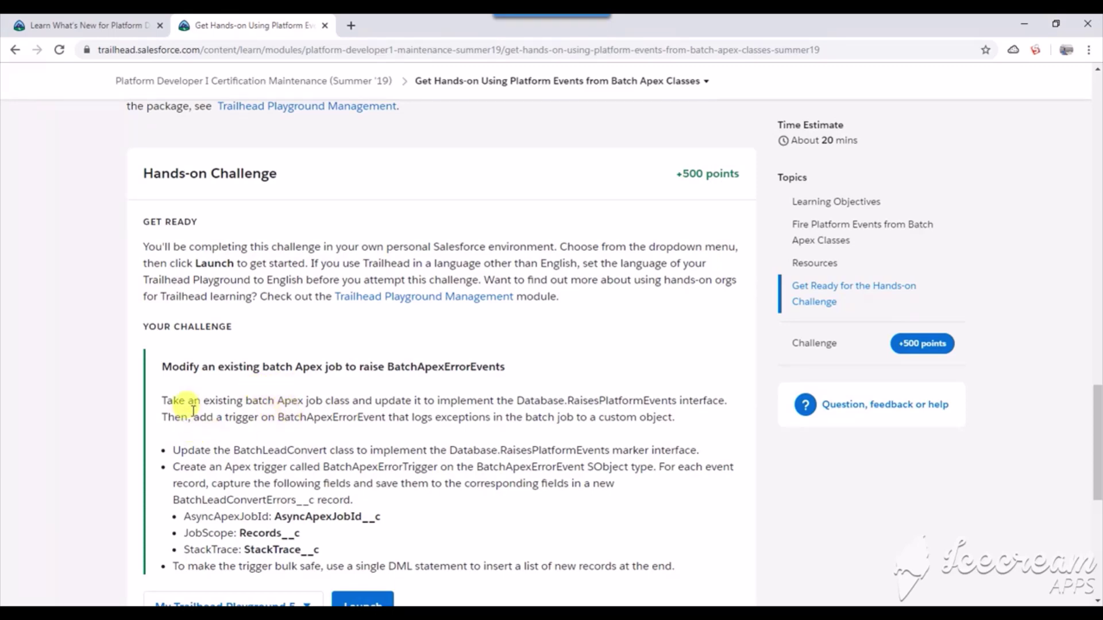
triple_click(202, 366)
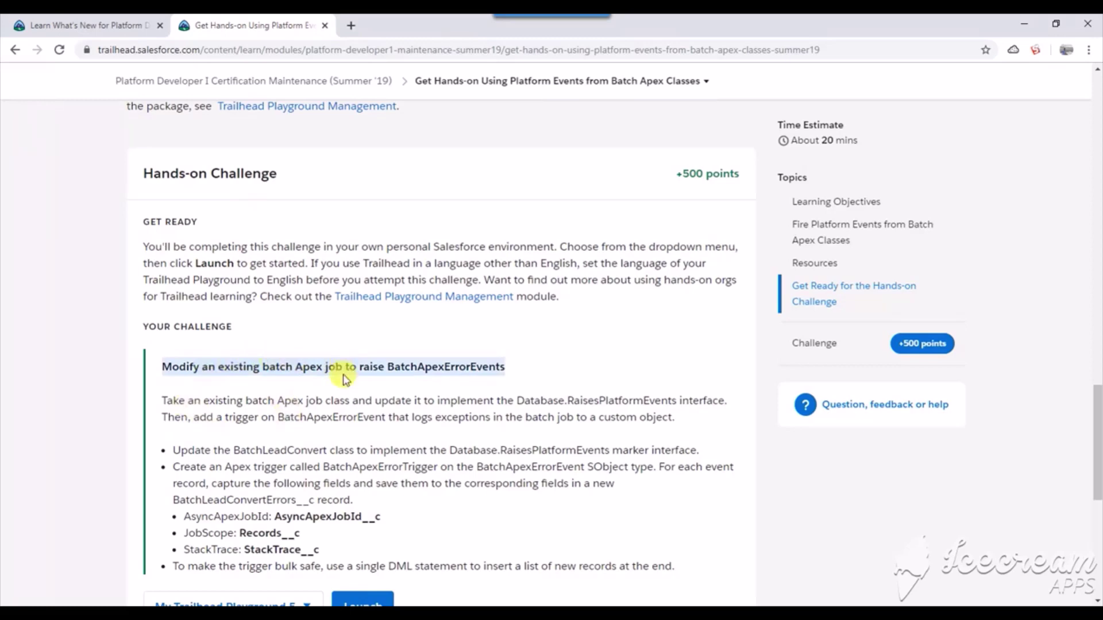
double_click(428, 367)
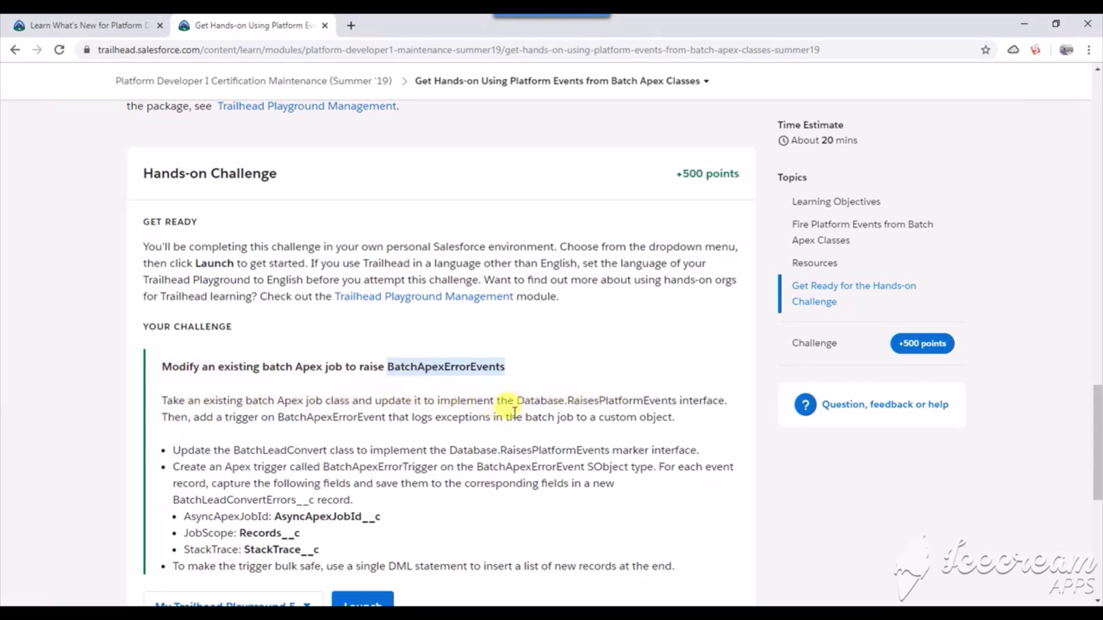
drag(518, 403, 670, 398)
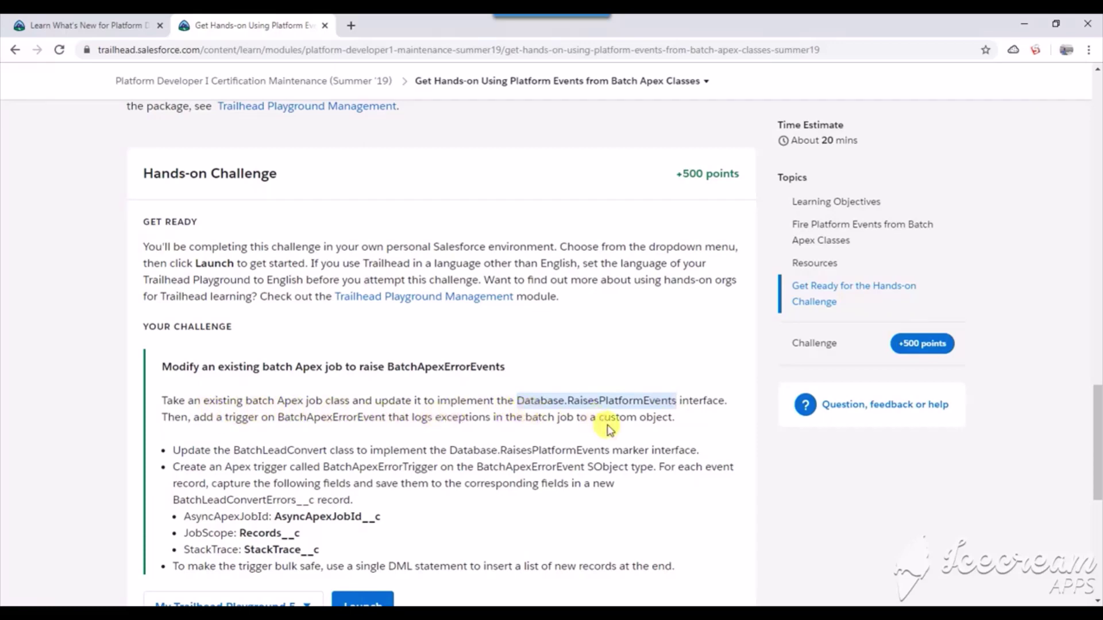
scroll(256, 470, down, 1)
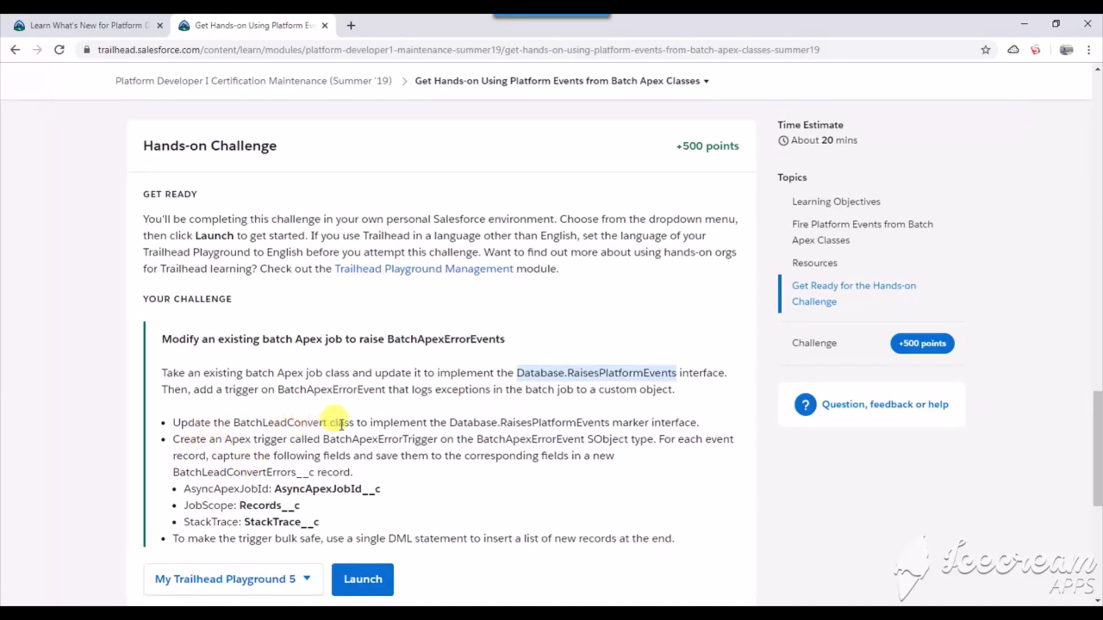
key(alt+Tab)
key(alt+Tab)
key(alt+Tab)
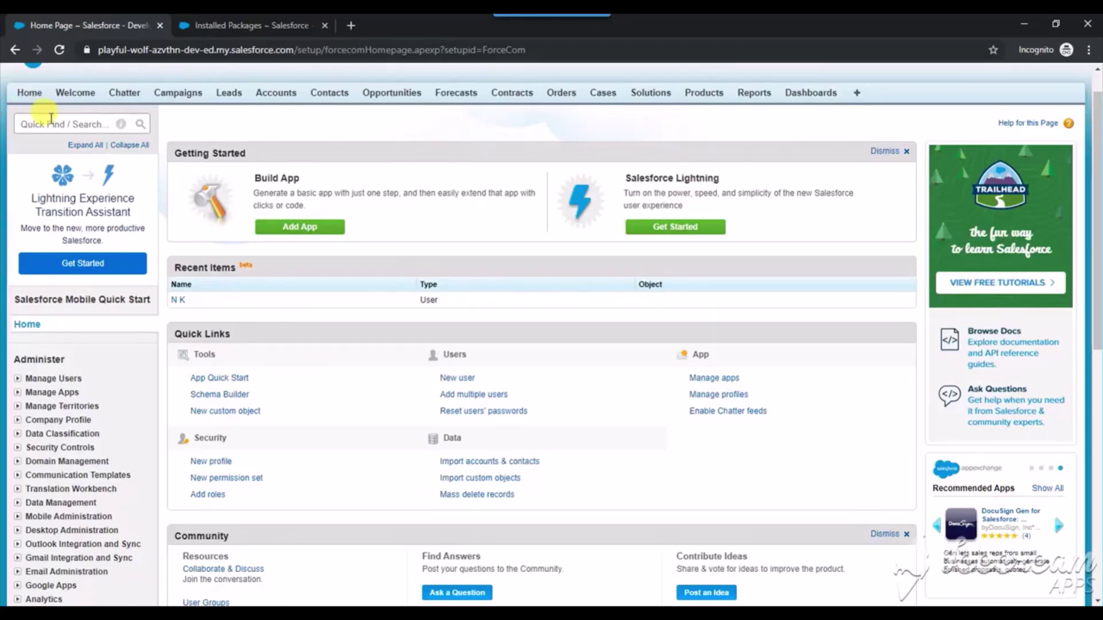
Find Apex Classes via Quick Find 'apex' and open BatchLeadConvert in edit mode.
click(51, 119)
text(apex)
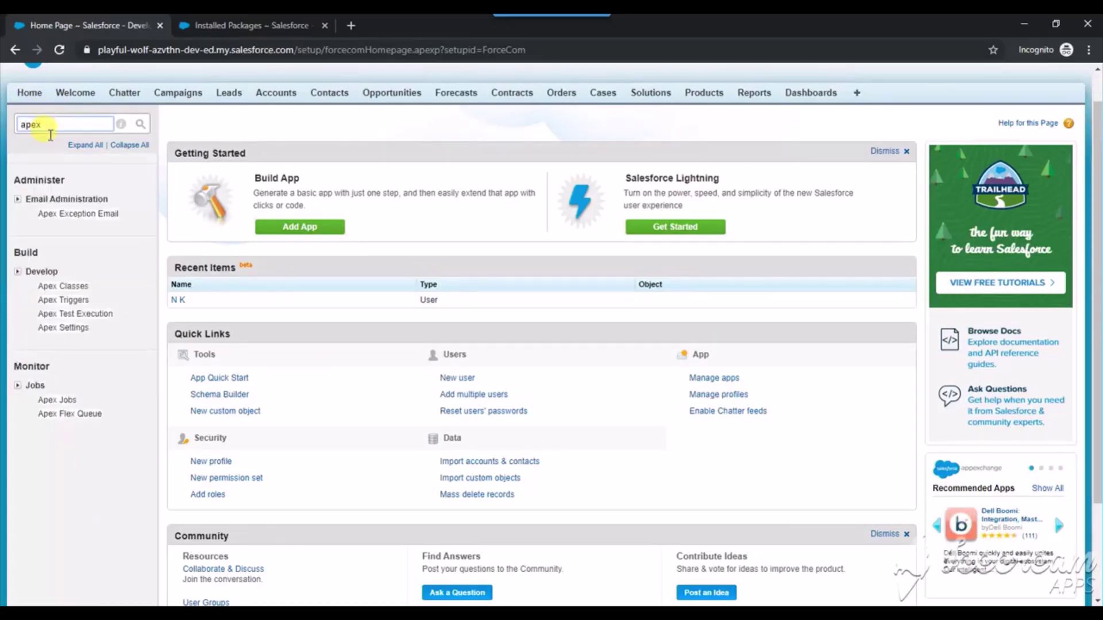
click(63, 288)
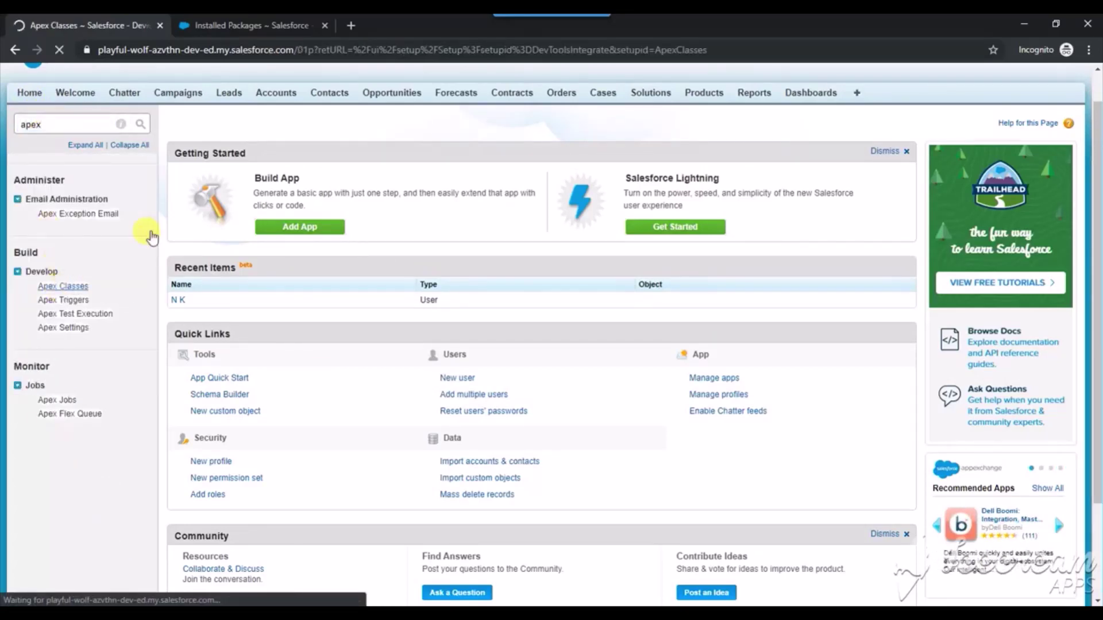
scroll(258, 356, down, 2)
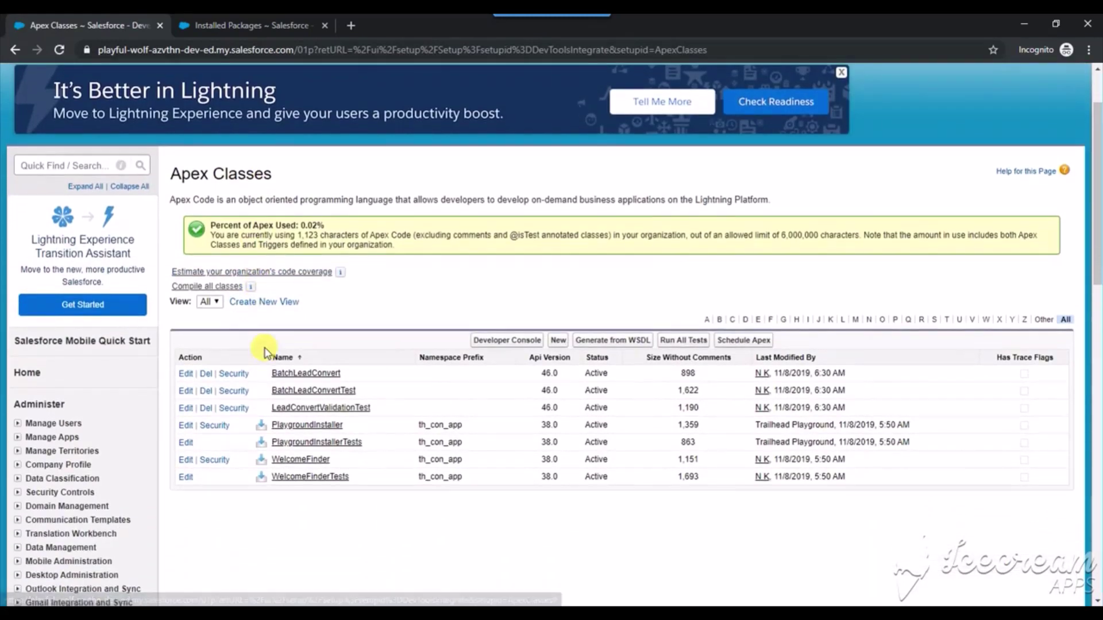
click(301, 375)
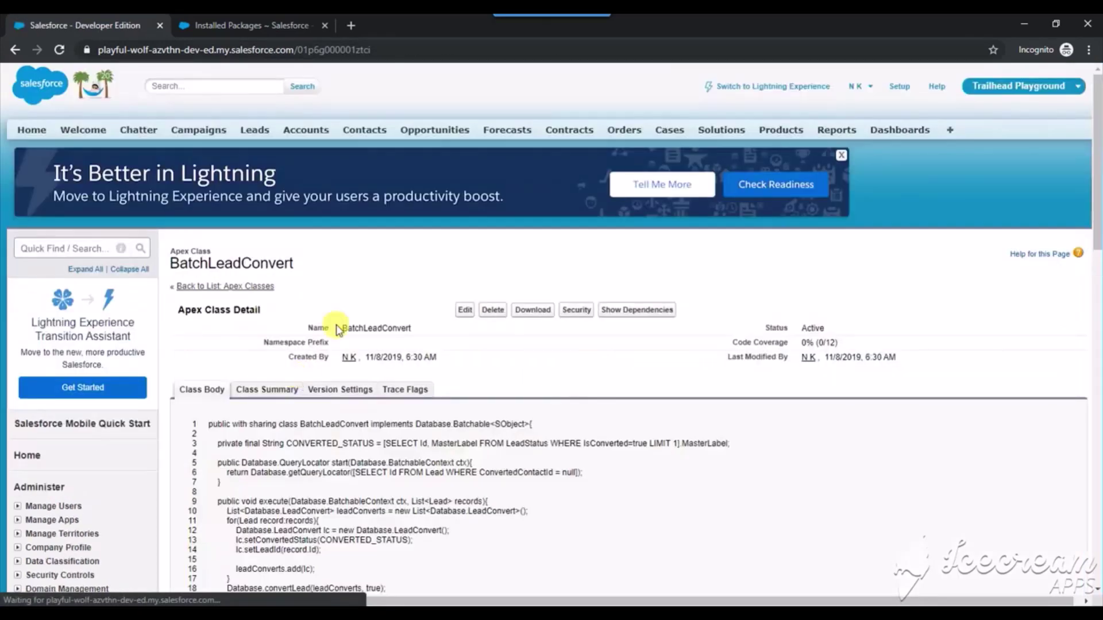
click(841, 155)
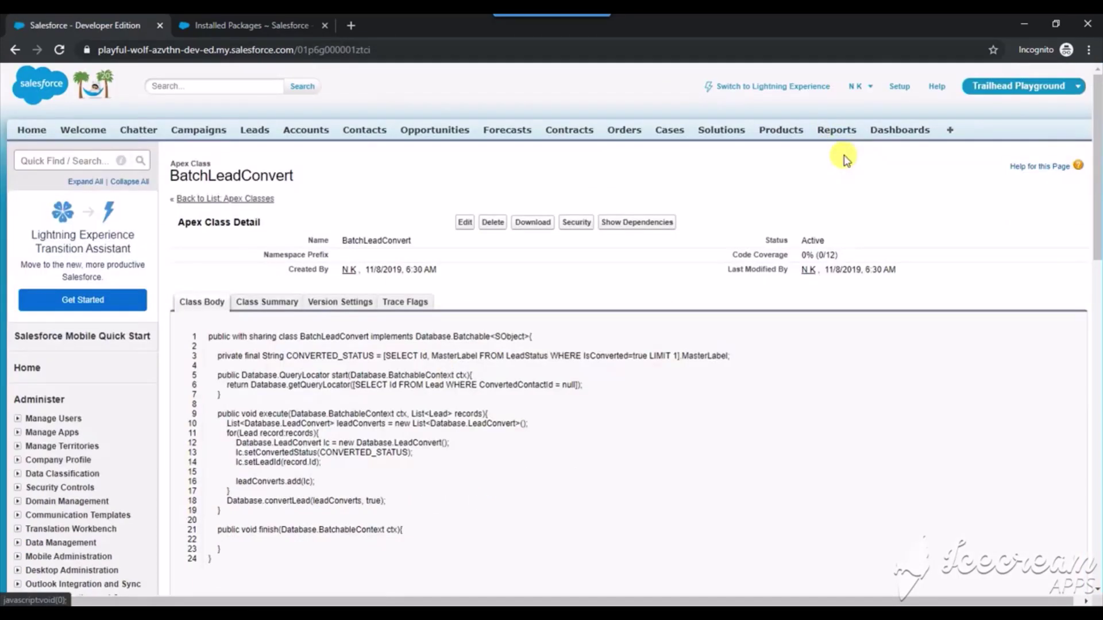
click(464, 224)
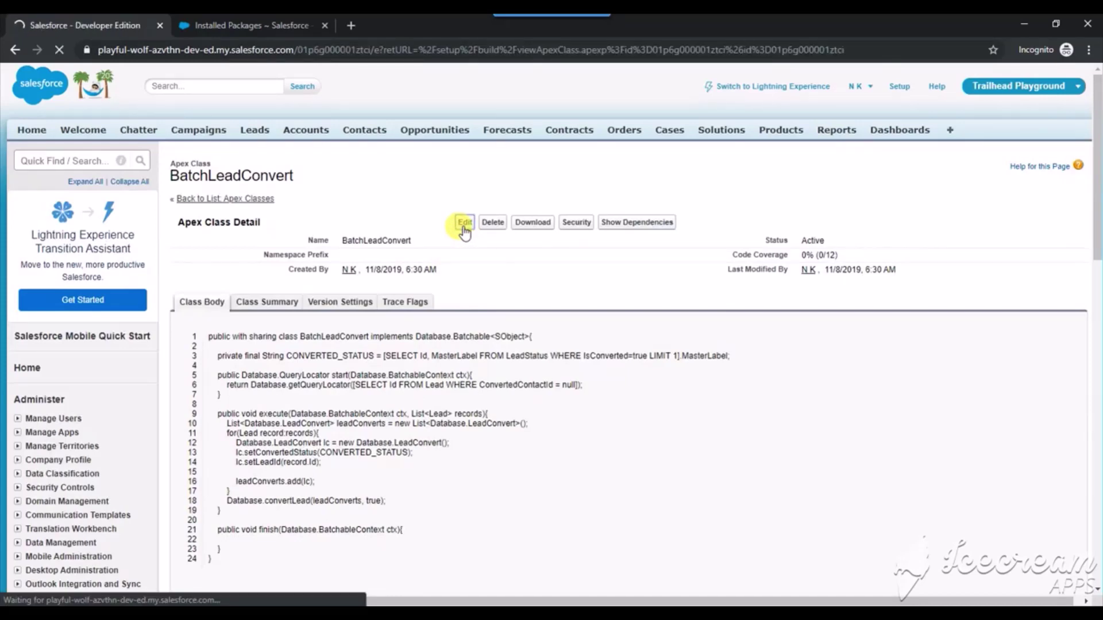
key(alt+Tab)
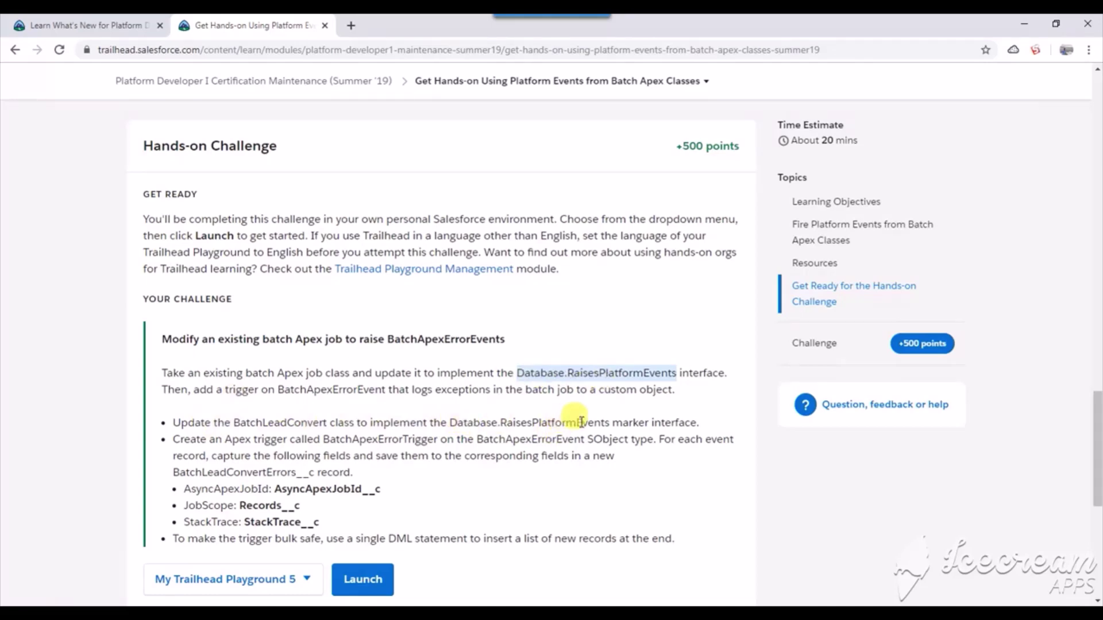
Add ', Database.RaisesPlatformEvents' to the BatchLeadConvert class declaration and save the class.
key(alt+Tab)
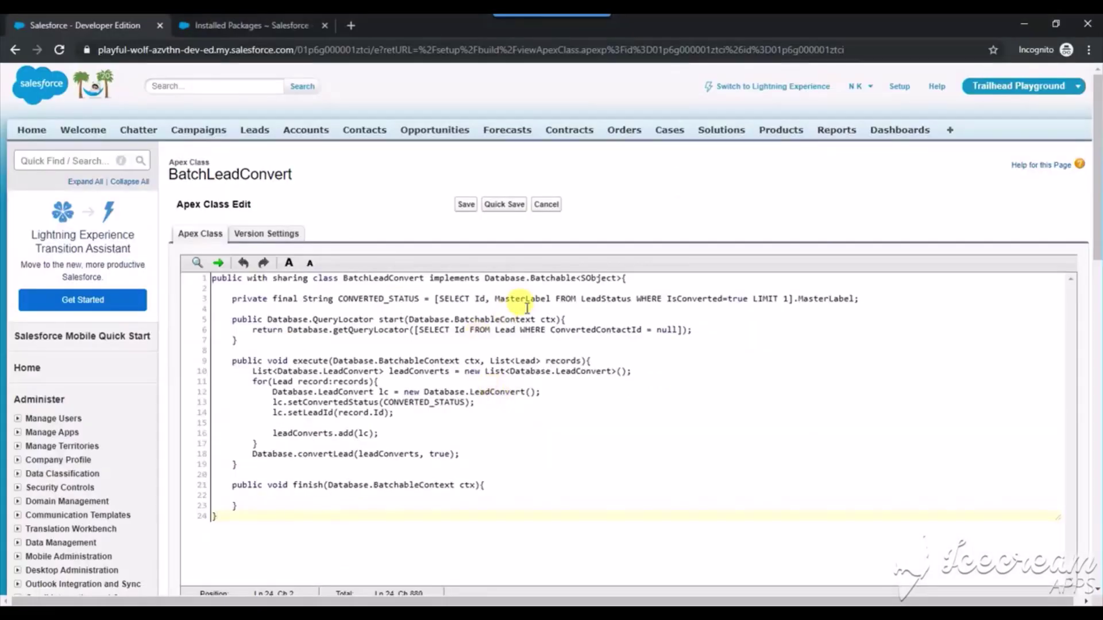
click(623, 280)
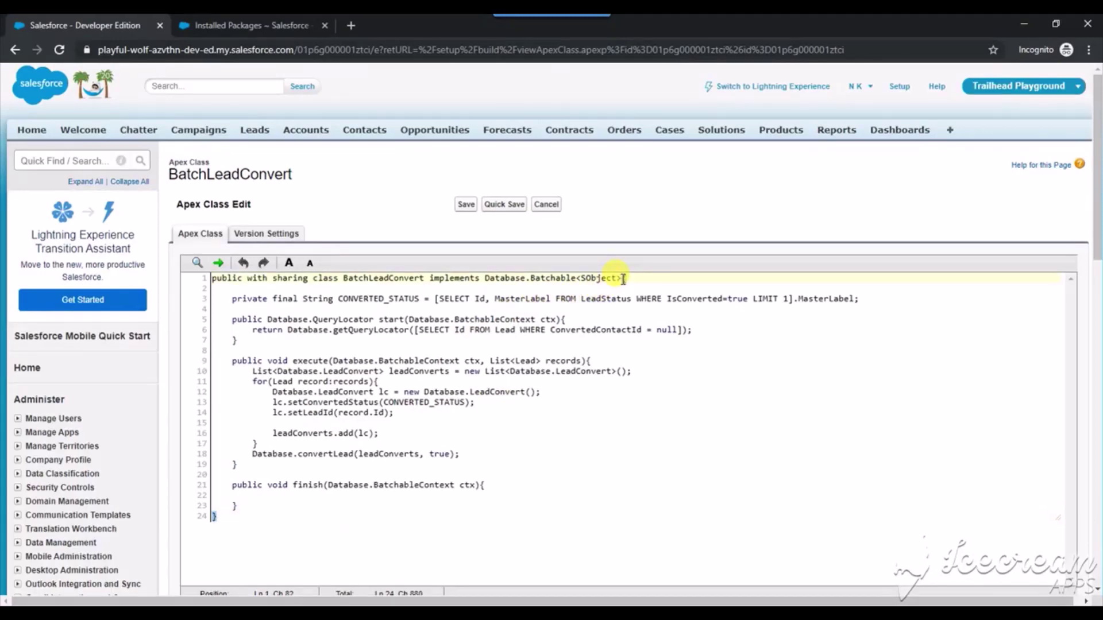
text(,)
text(Database.RaisesPlatformEvents)
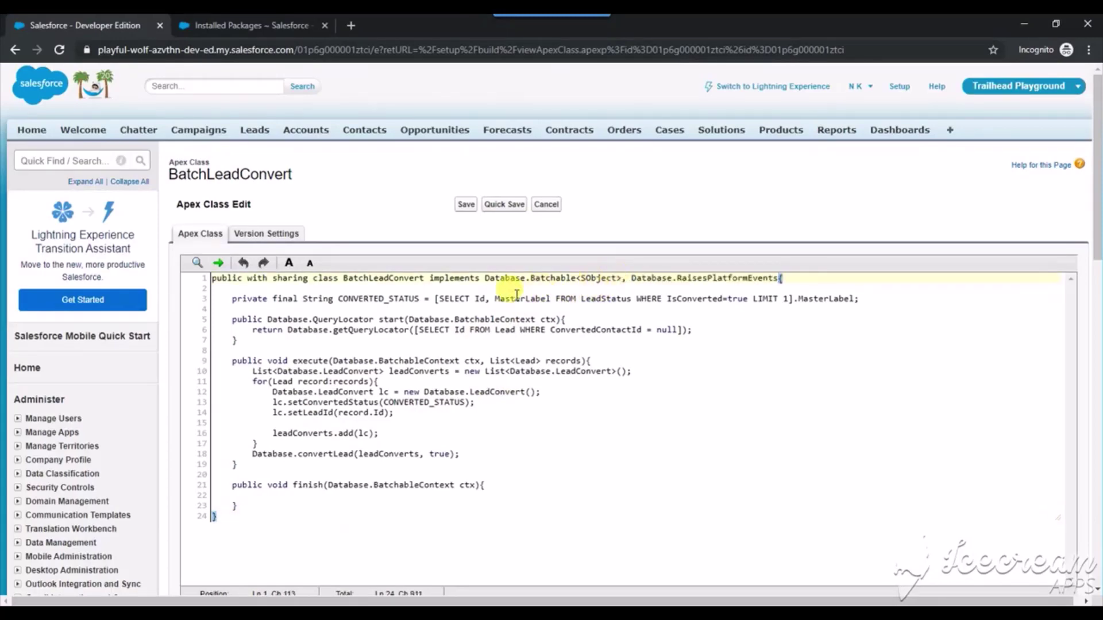
click(466, 206)
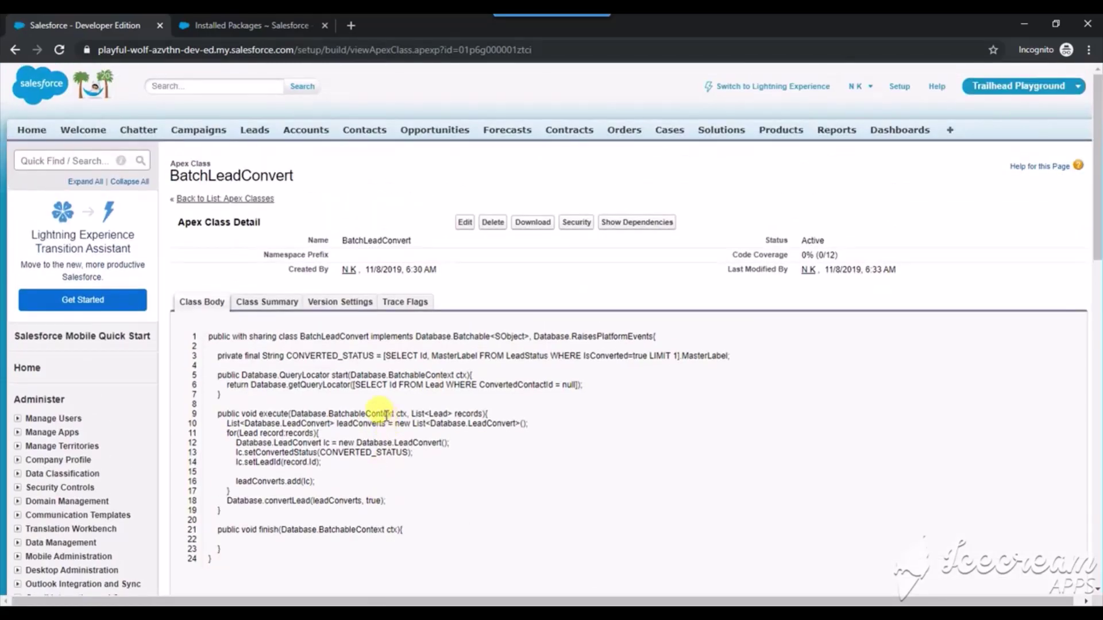
key(alt+Tab)
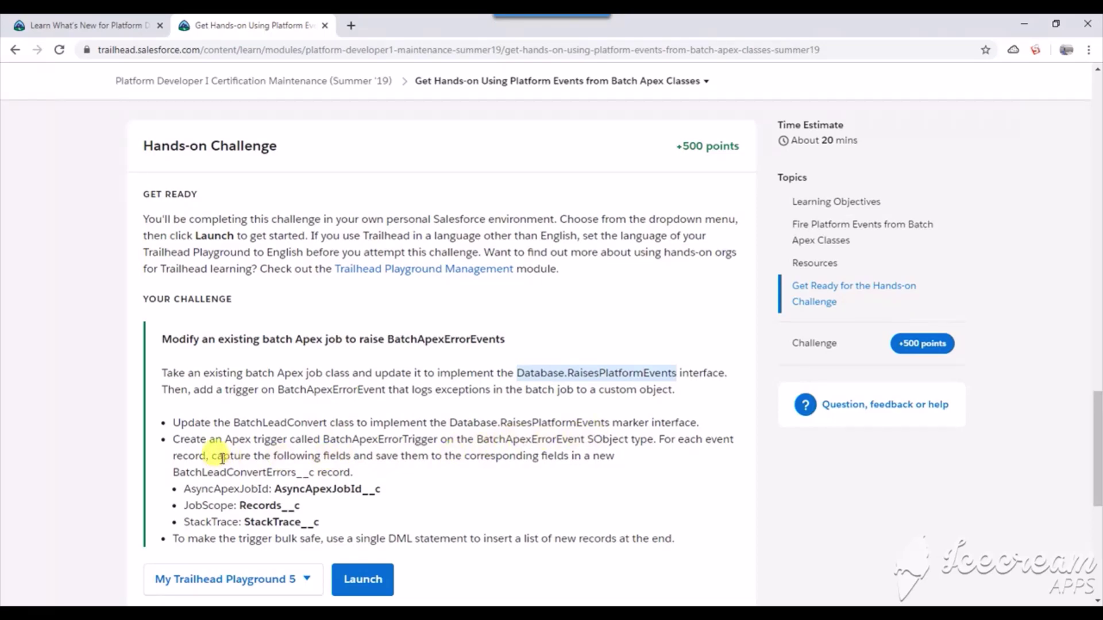
Reread the 'Create an Apex trigger' requirement bullet in the Trailhead challenge.
triple_click(223, 457)
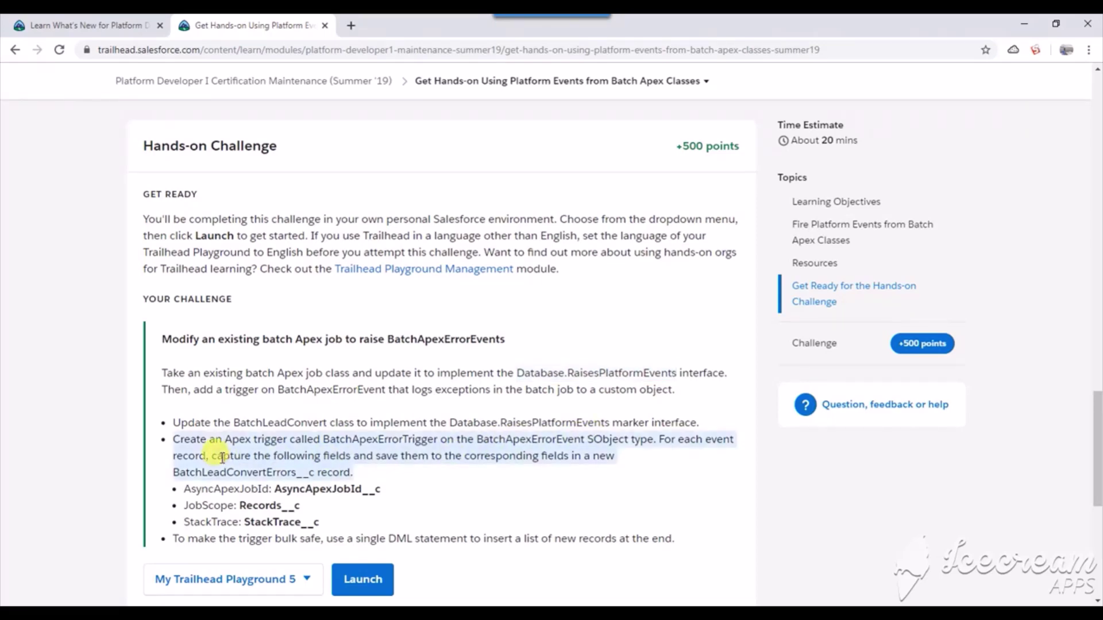
click(258, 458)
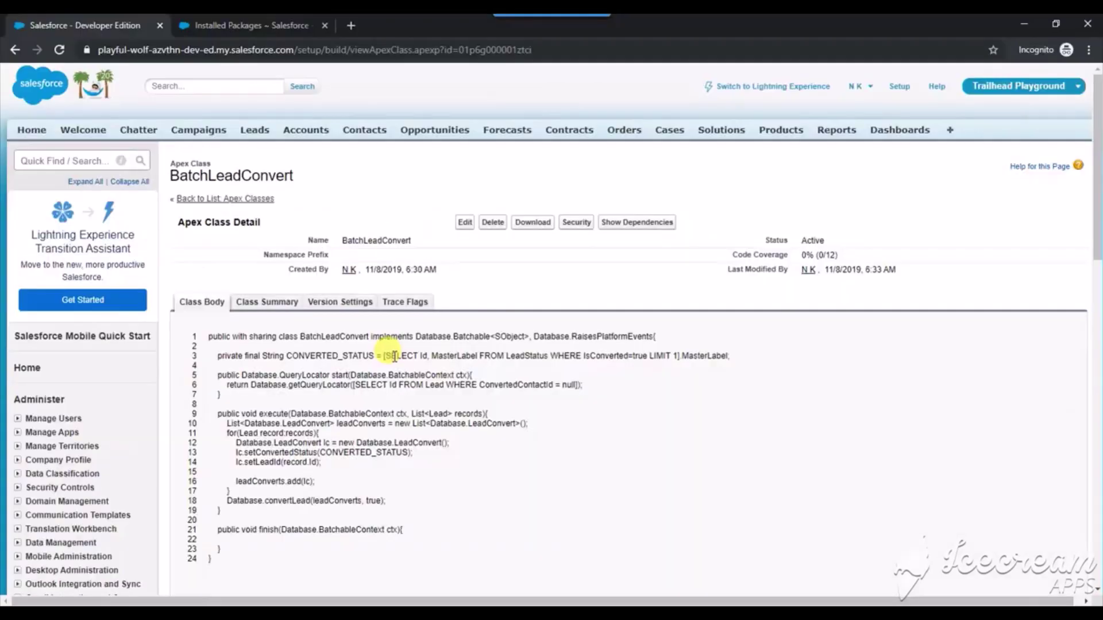
Launch the Developer Console from the user menu and copy the prepared trigger code from Notepad.
click(873, 94)
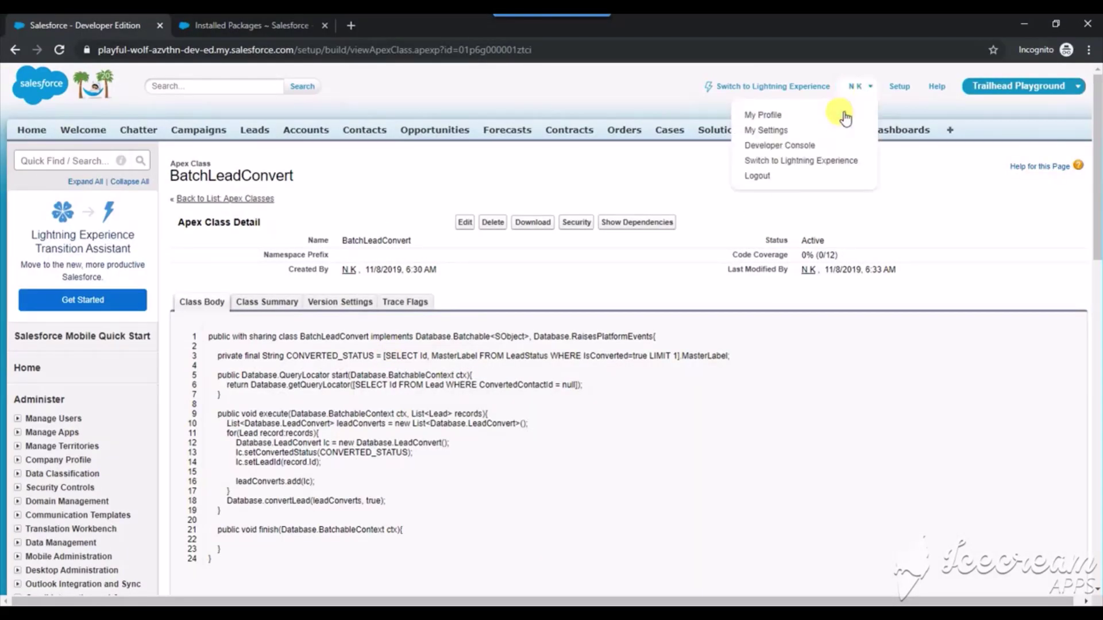
click(794, 150)
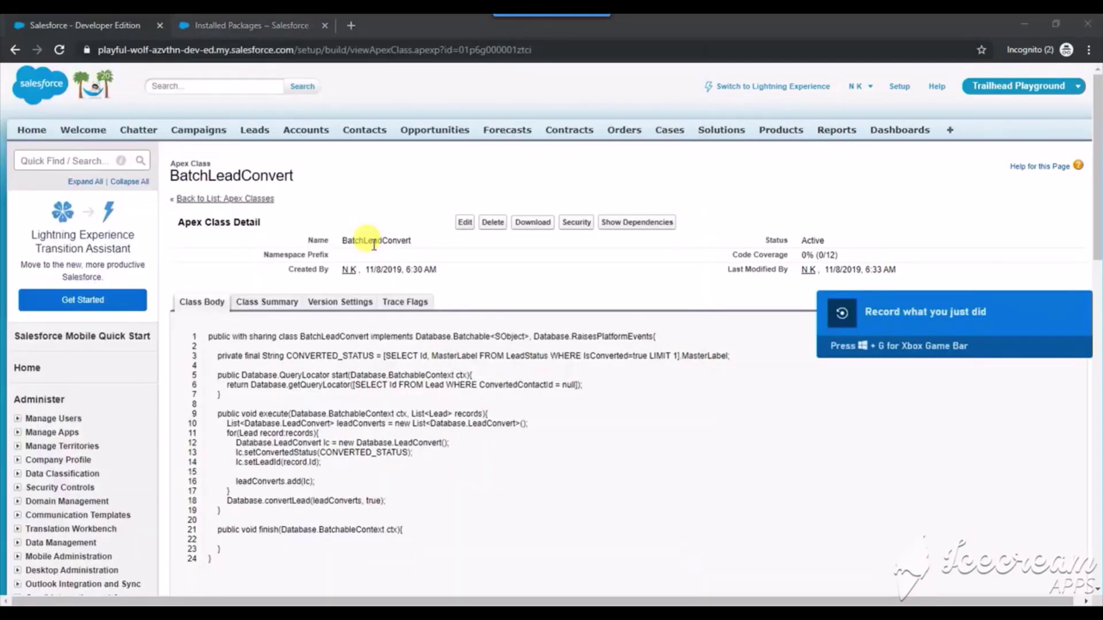
key(alt+Tab)
key(Tab)
key(Tab)
key(Tab)
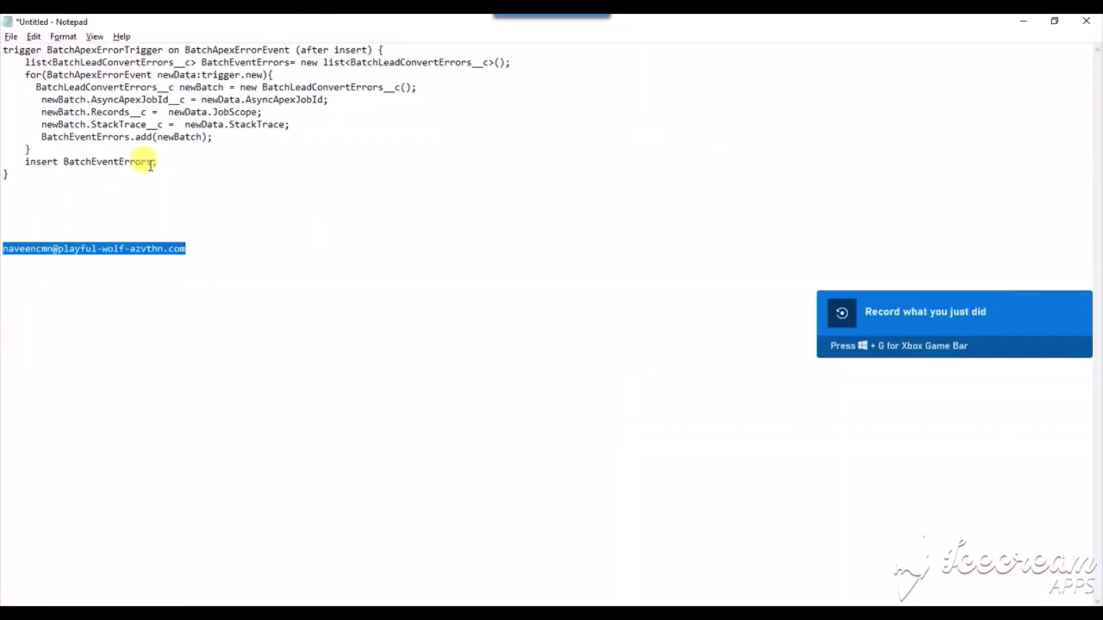
click(170, 148)
drag(175, 172, 5, 38)
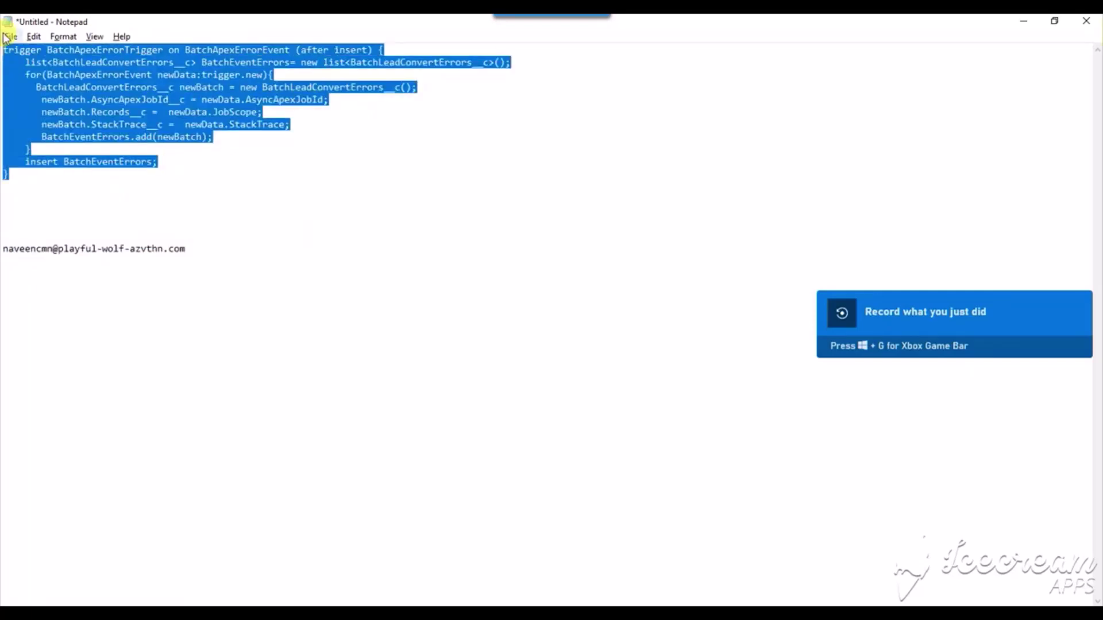
Maximize the Developer Console window to fill the screen.
key(alt+Tab)
key(alt+Tab)
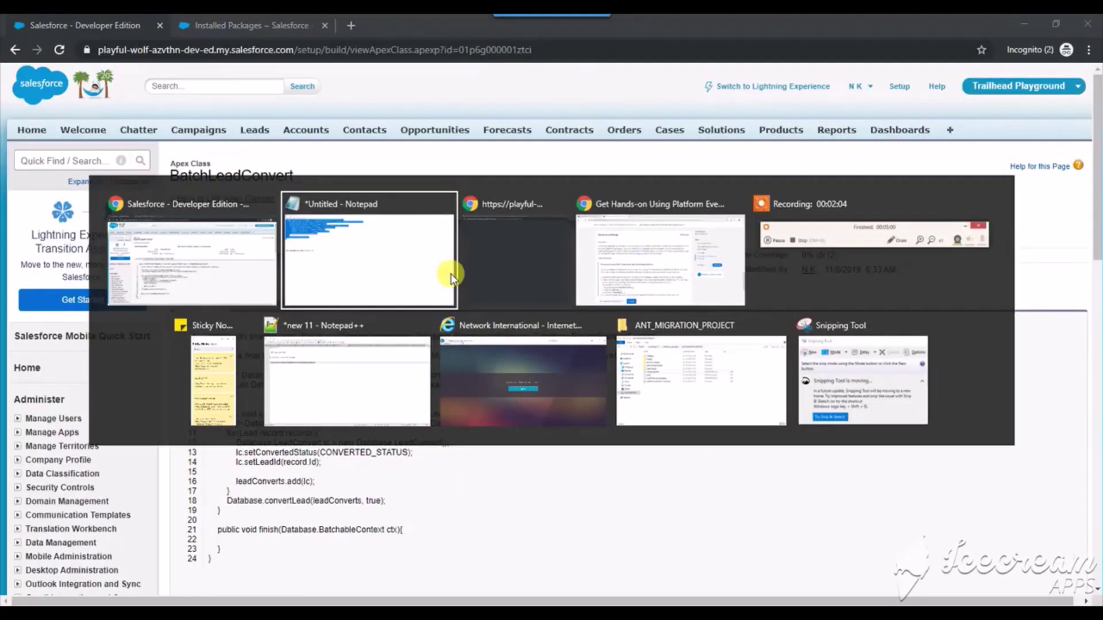
key(Tab)
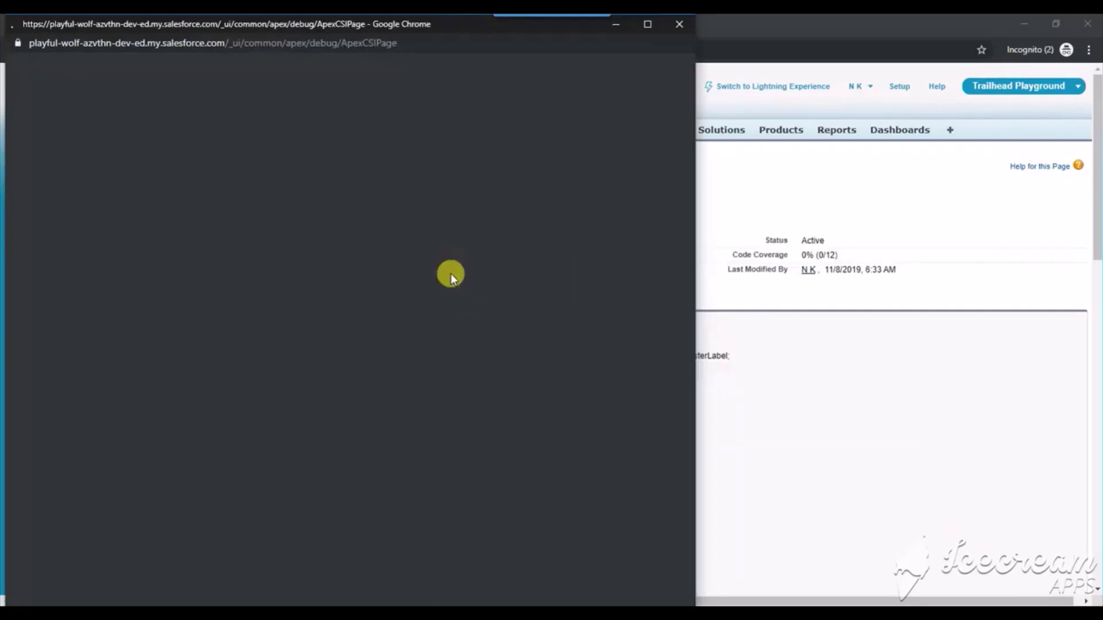
click(653, 23)
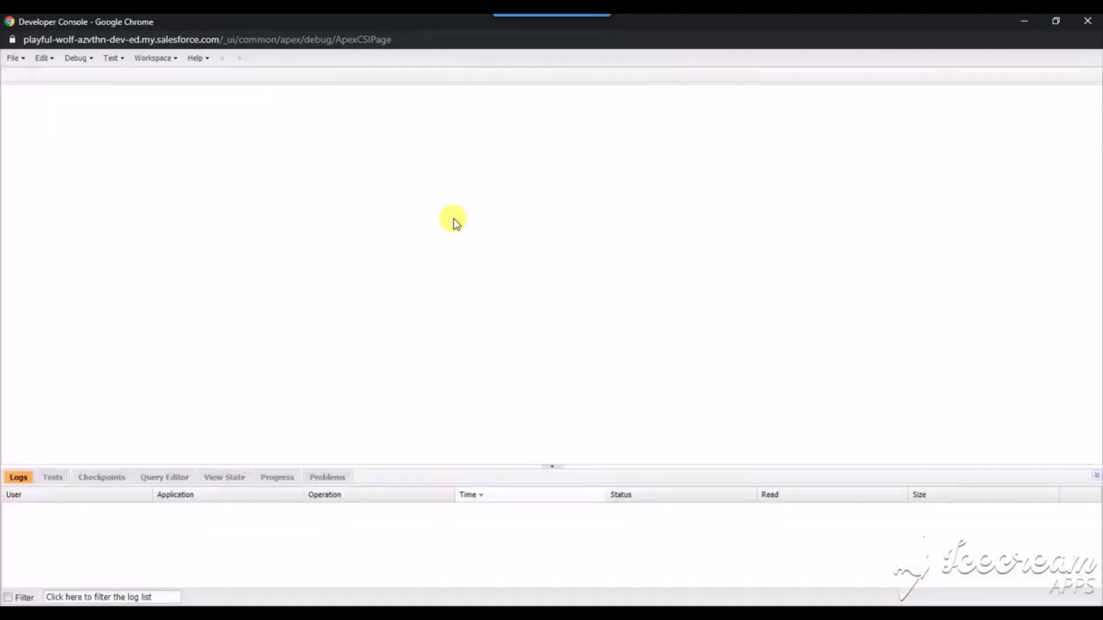
Start a new Apex Trigger from the Developer Console File > New menu.
click(15, 65)
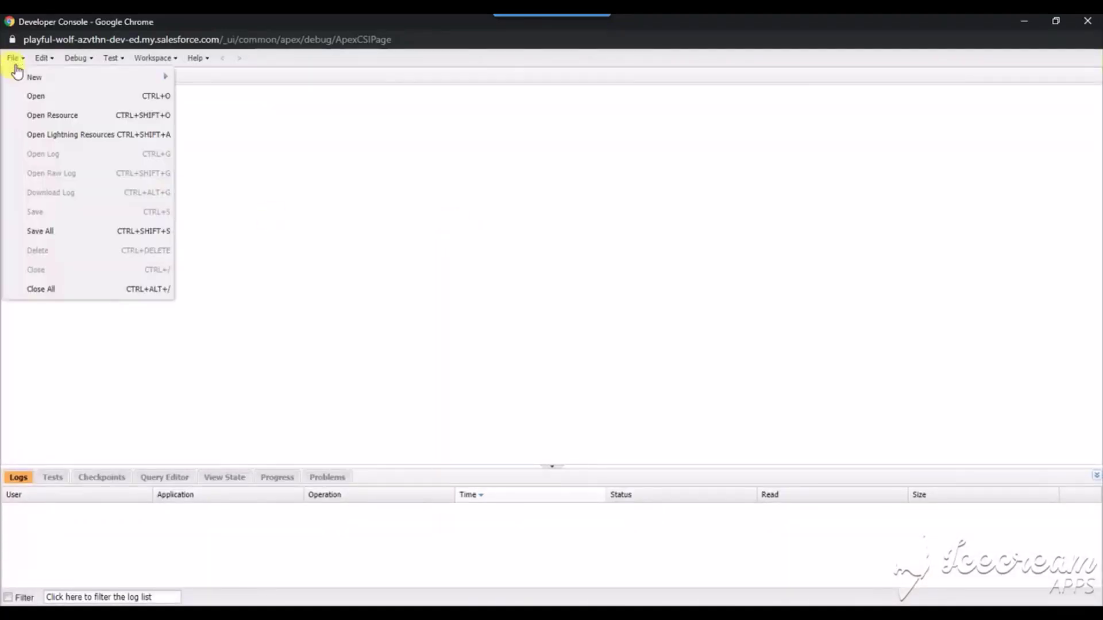
mouse_move(54, 76)
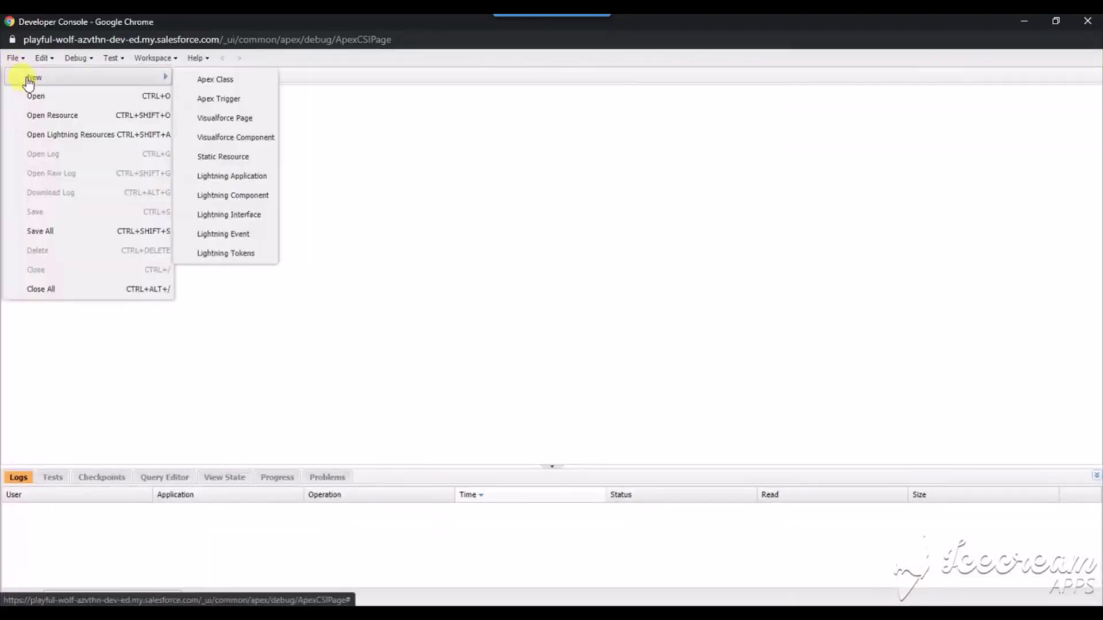
click(219, 99)
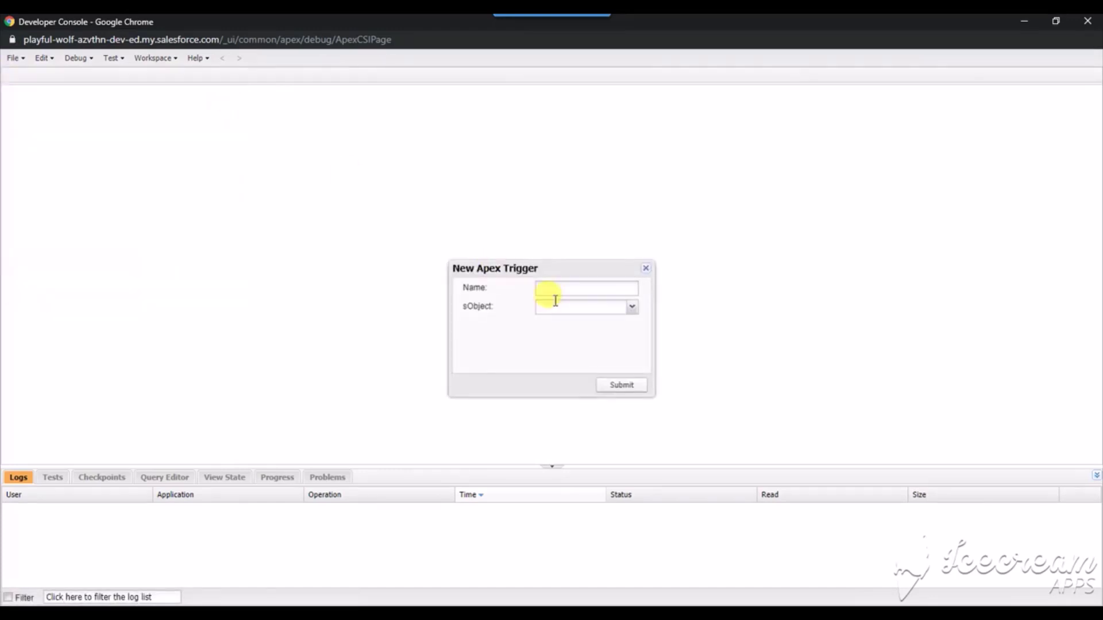
Copy the name BatchApexErrorTrigger from Notepad and paste it as the trigger name.
key(alt+Tab)
key(alt+Tab)
key(alt+Tab)
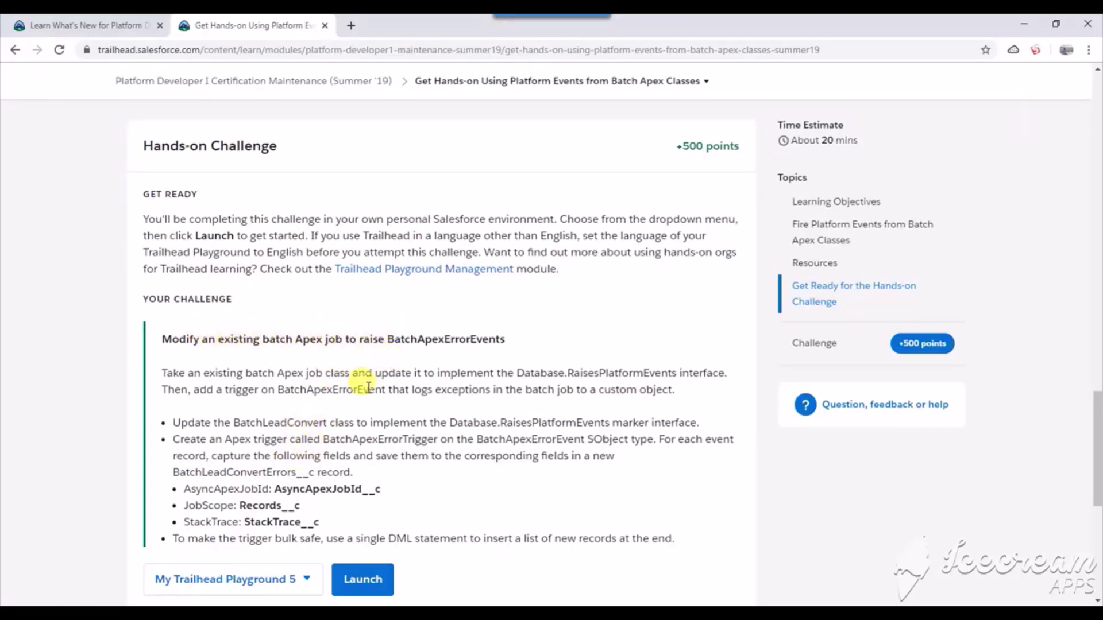
key(alt+Tab)
key(alt+Tab)
key(Tab)
key(Tab)
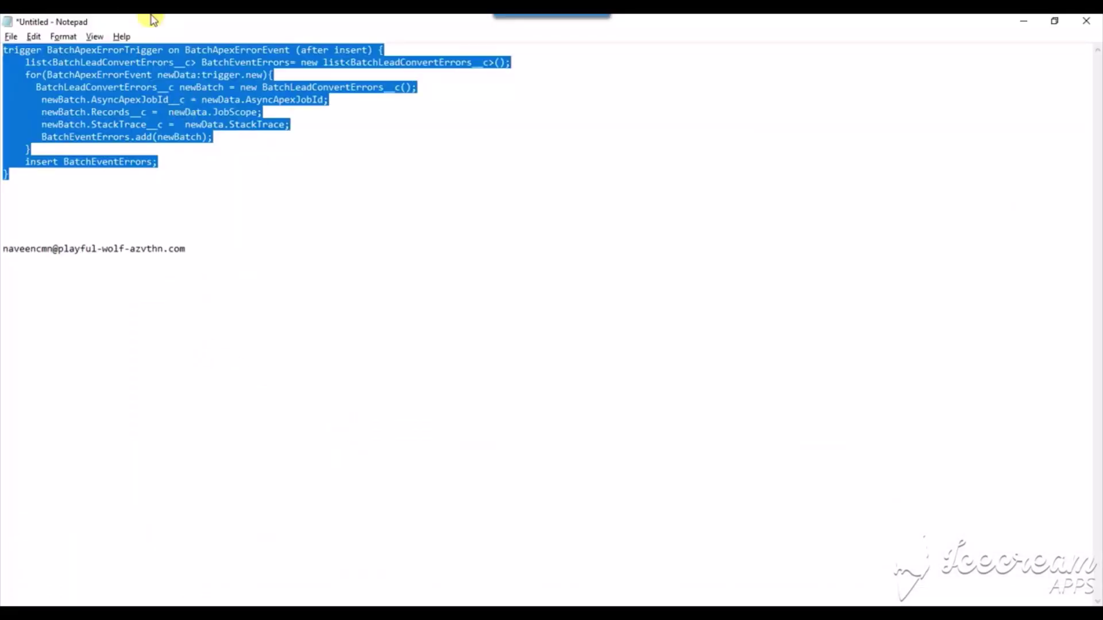
click(118, 52)
double_click(118, 50)
key(ctrl+c)
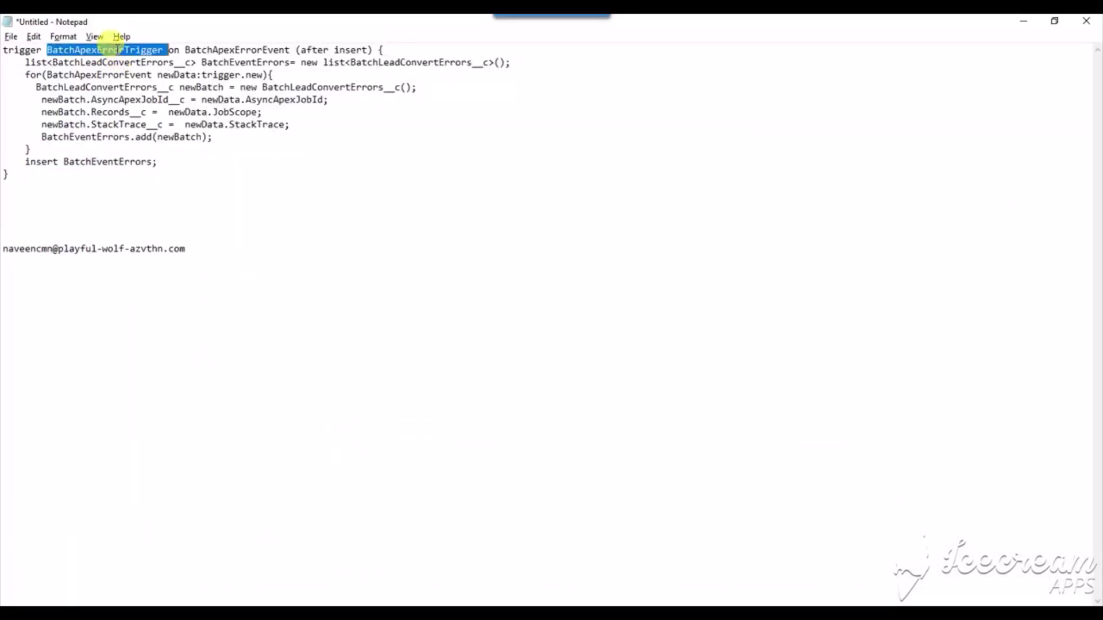
key(alt+Tab)
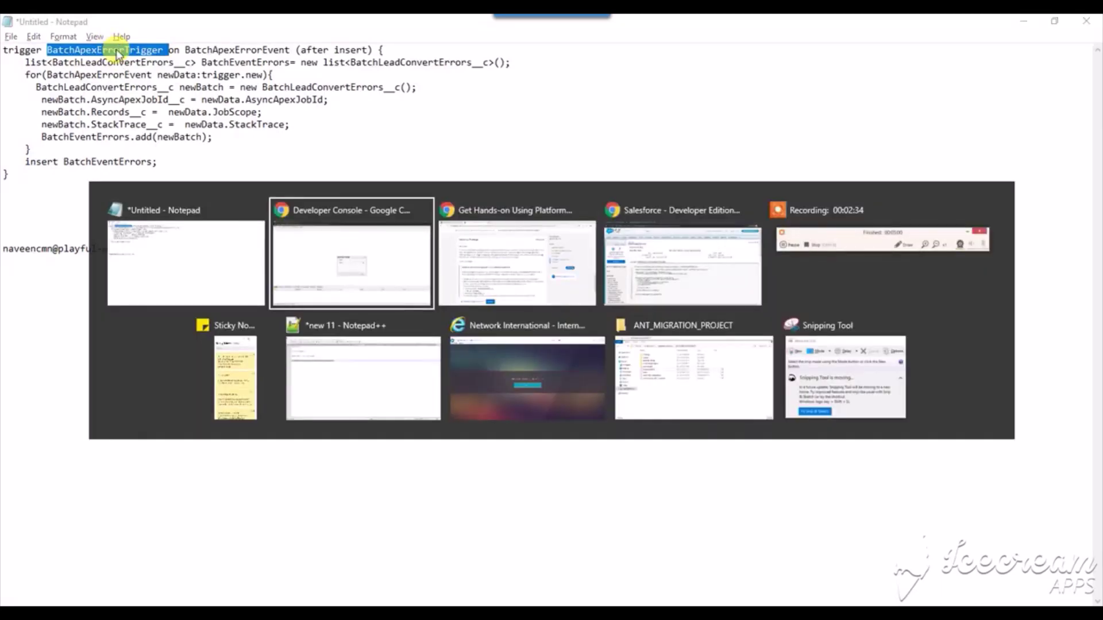
key(Tab)
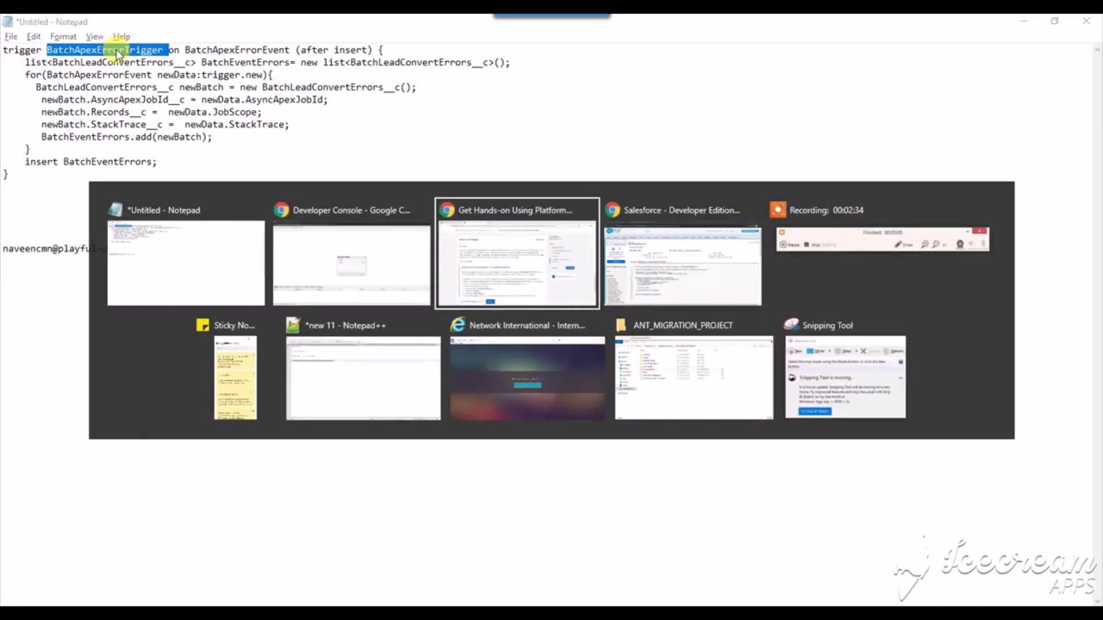
key(shift+Tab)
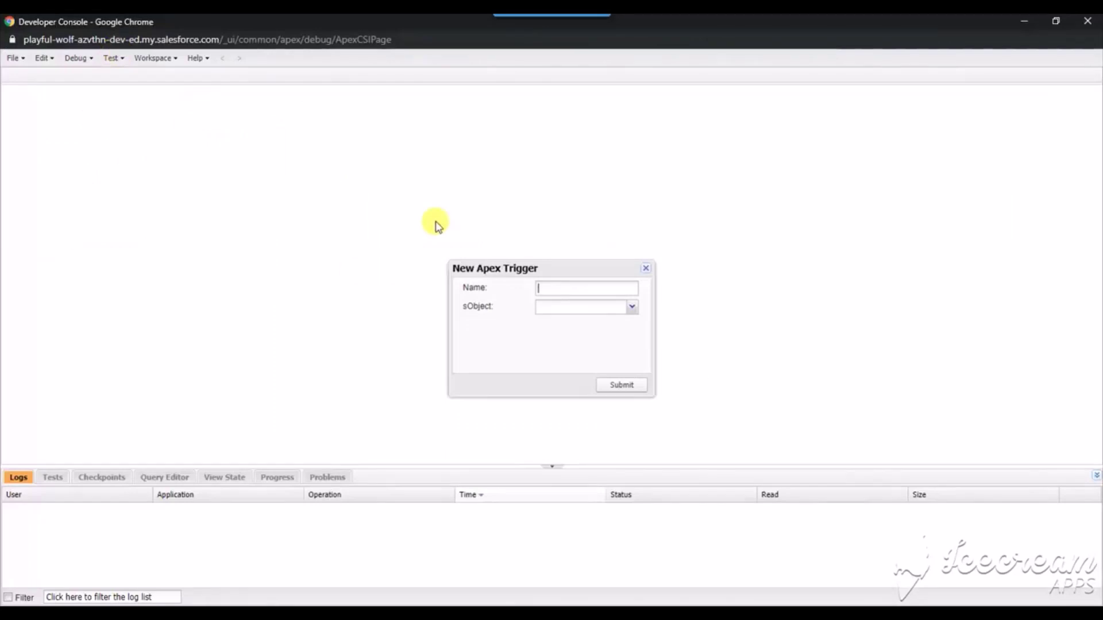
key(ctrl+v)
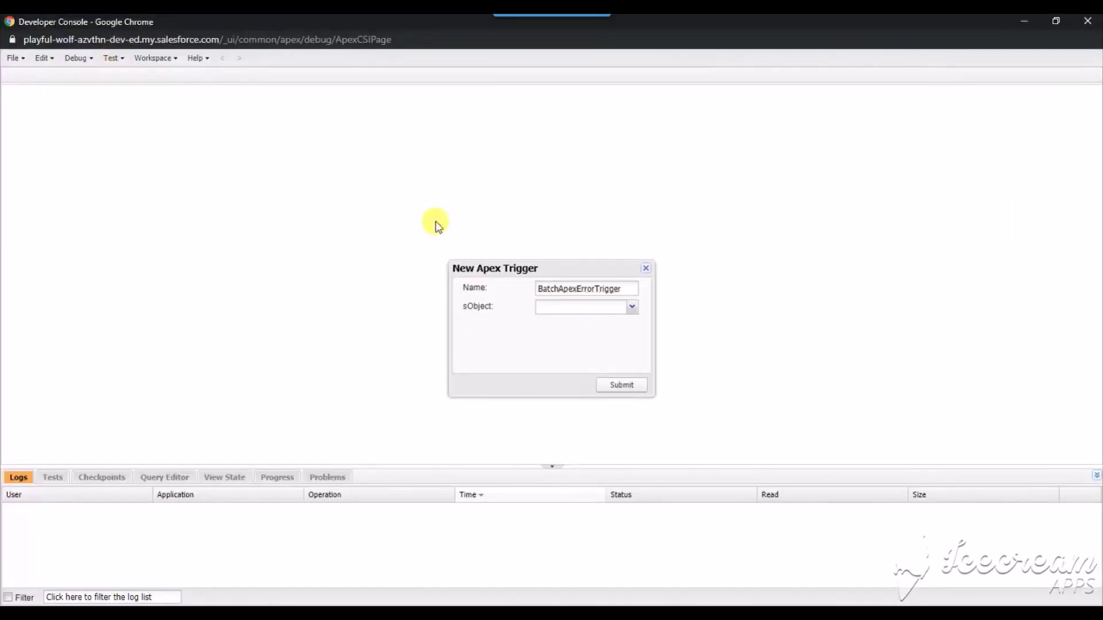
Choose BatchApexErrorEvent as the trigger's sObject and submit the new trigger.
click(568, 306)
key(alt+Tab)
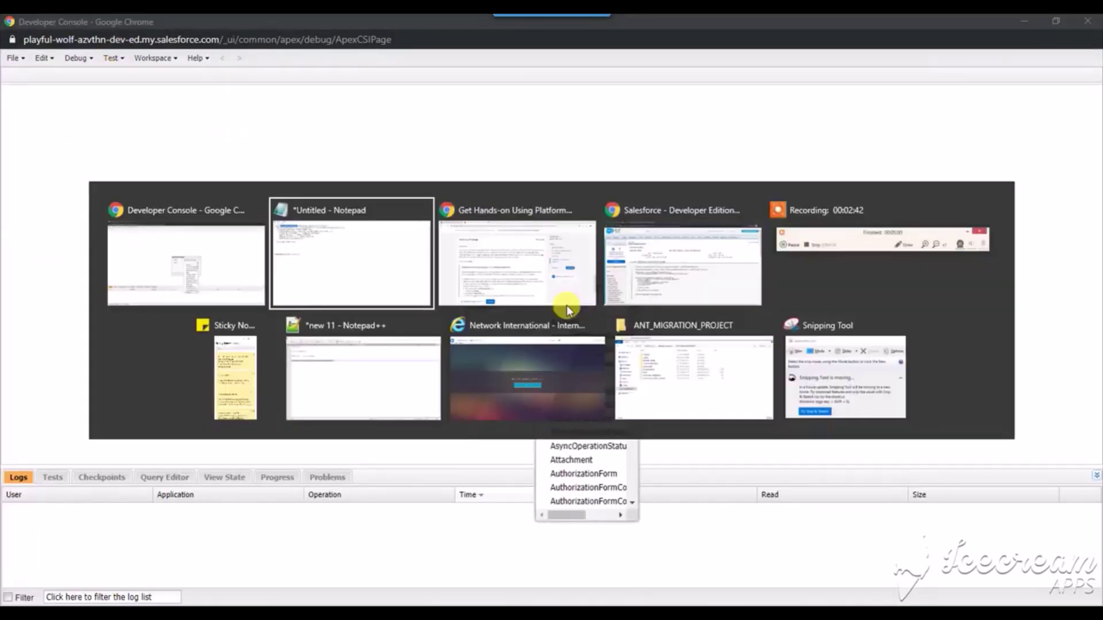
key(alt+Tab)
scroll(566, 423, down, 5)
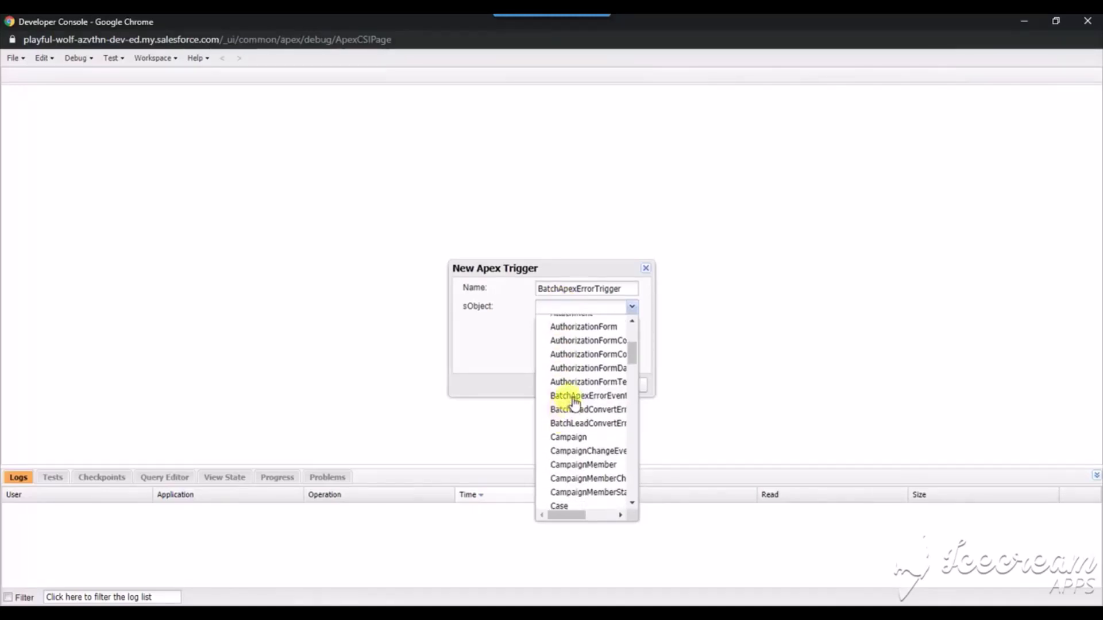
click(575, 396)
key(alt+Tab)
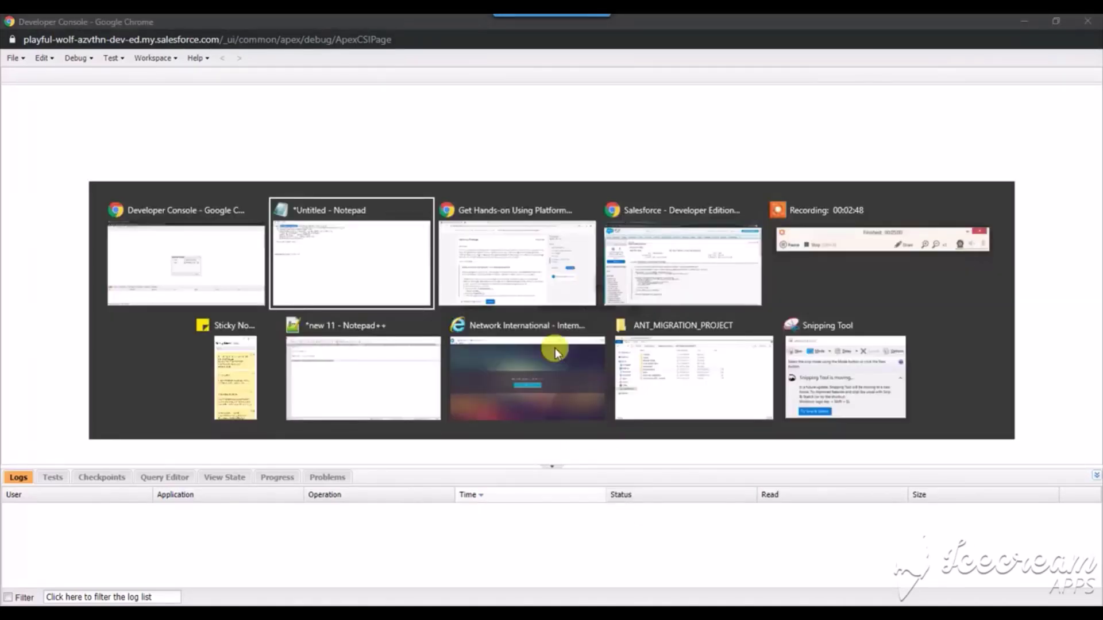
key(alt+Tab)
double_click(432, 336)
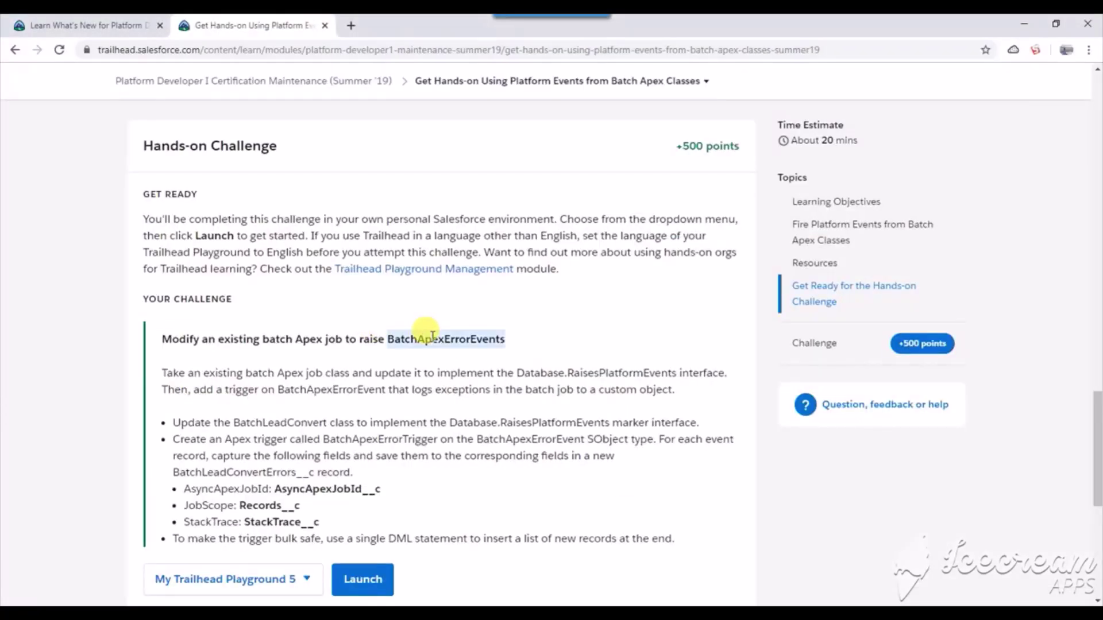
key(alt+Tab)
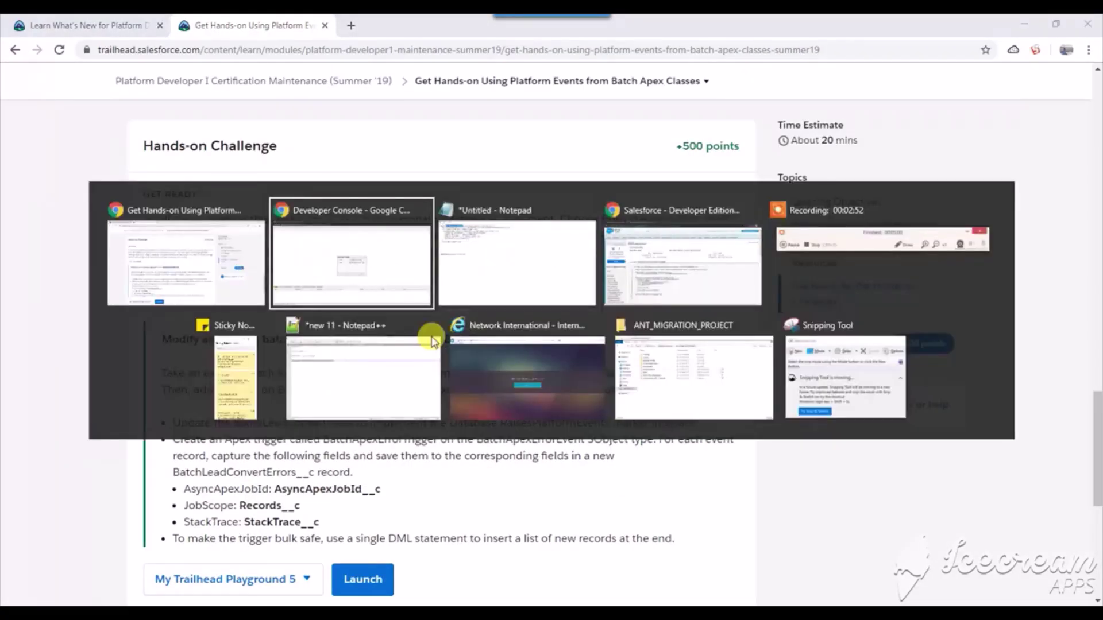
key(alt+Tab)
key(alt+shift+Tab)
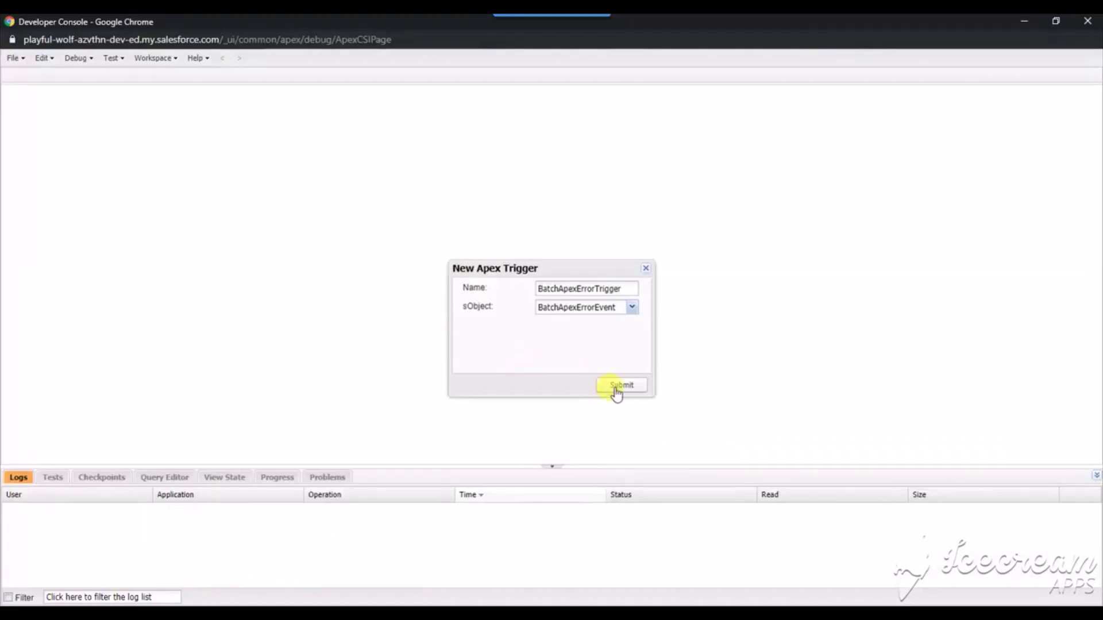
click(633, 387)
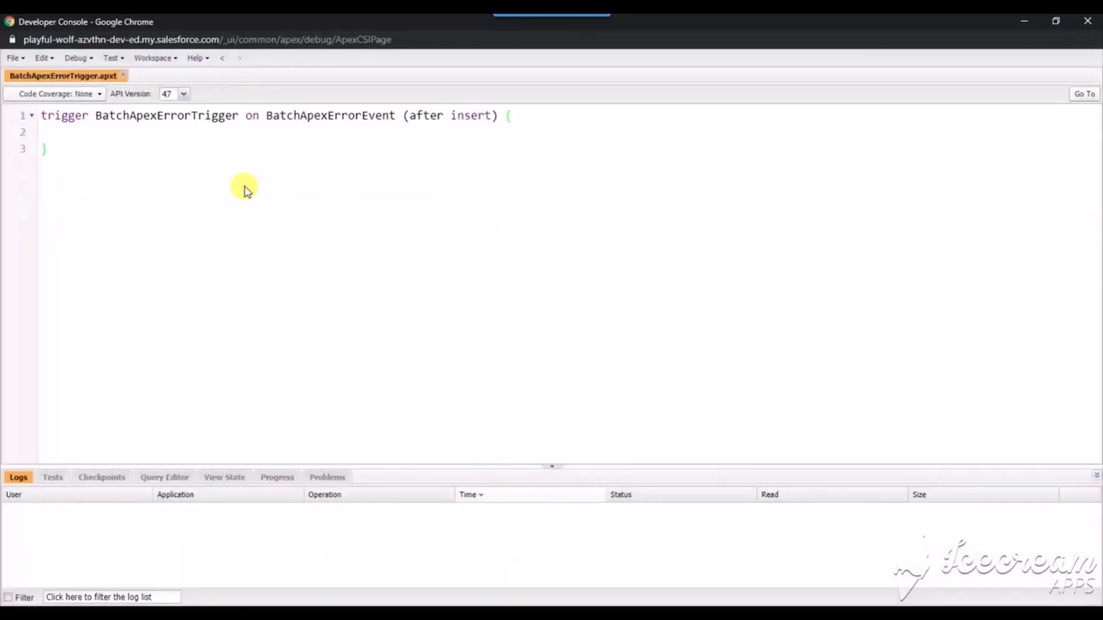
Replace the trigger stub with the Notepad code that inserts BatchLeadConvertErrors__c records, and save.
key(alt+Tab)
key(Tab)
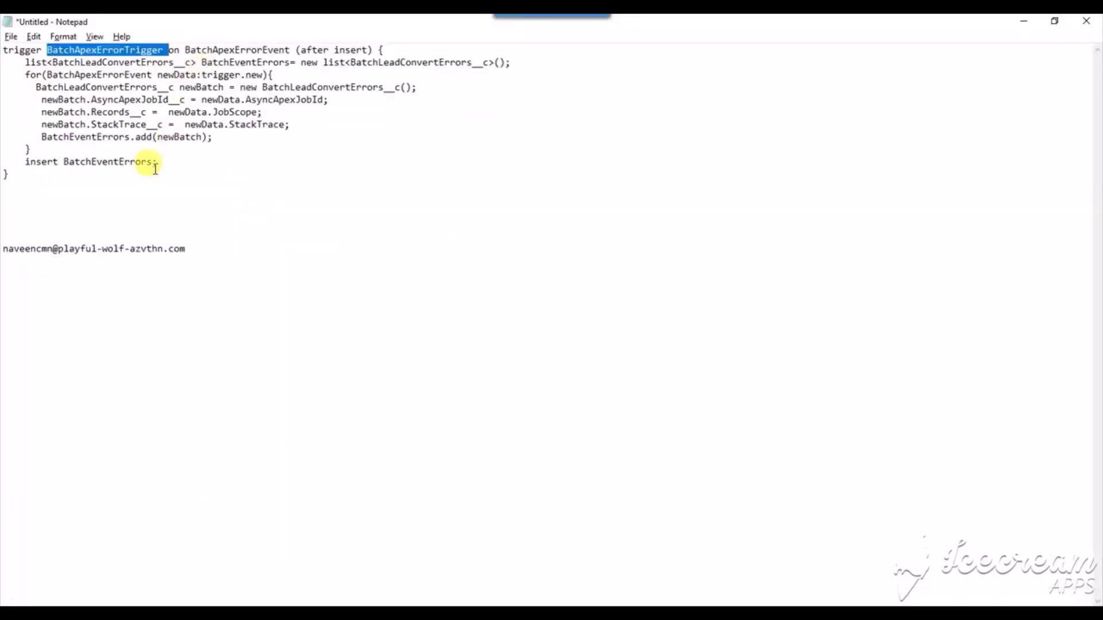
drag(153, 180, 3, 50)
key(ctrl+c)
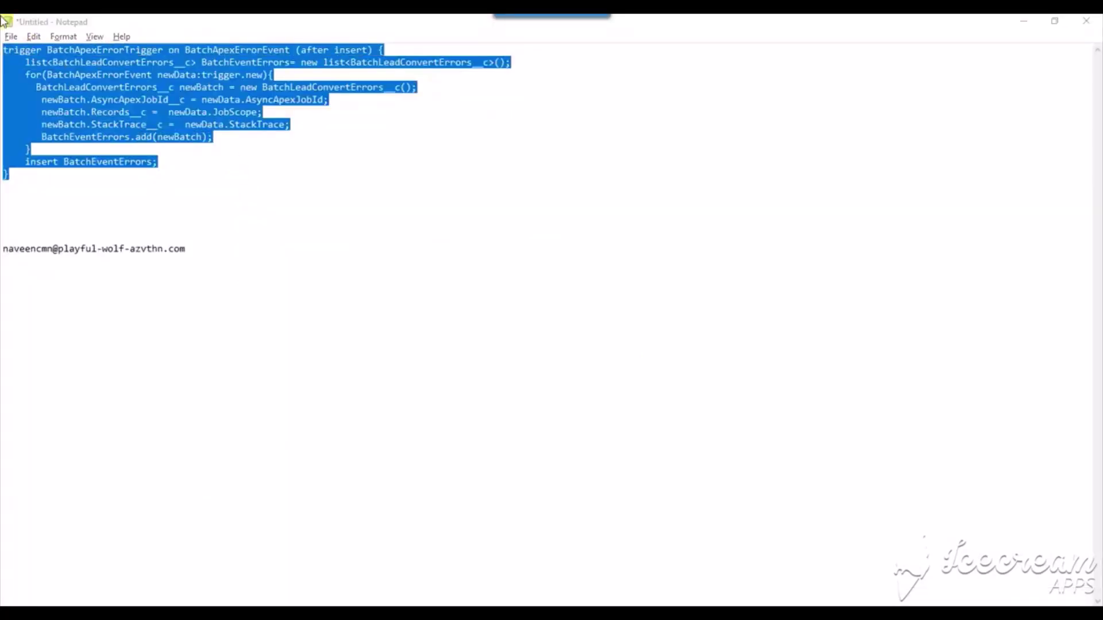
key(alt+Tab)
key(ctrl+v)
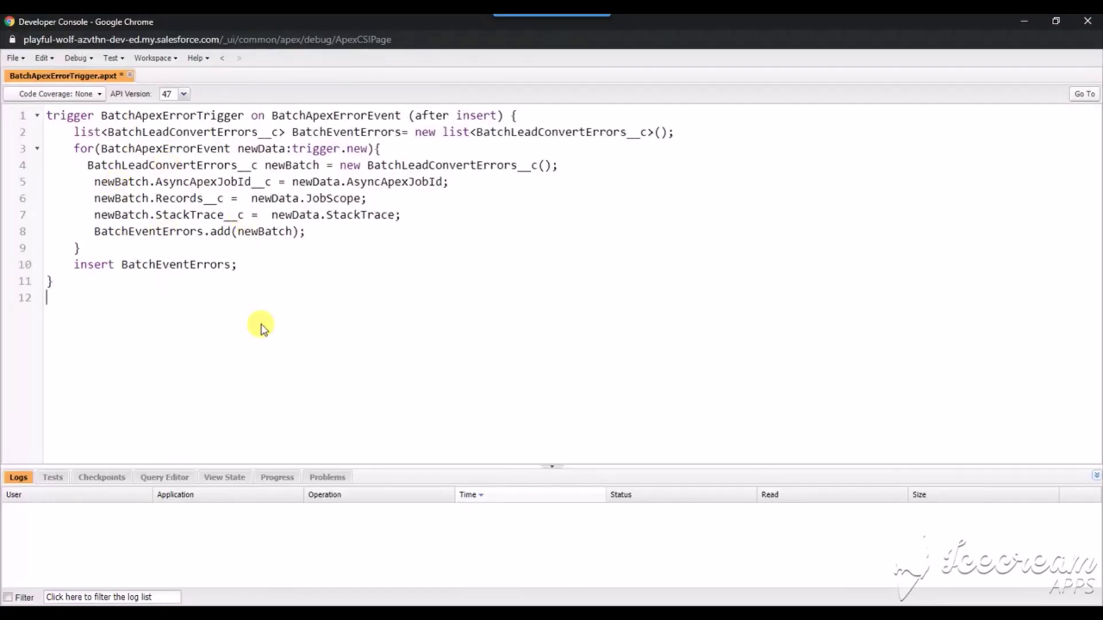
key(ctrl+s)
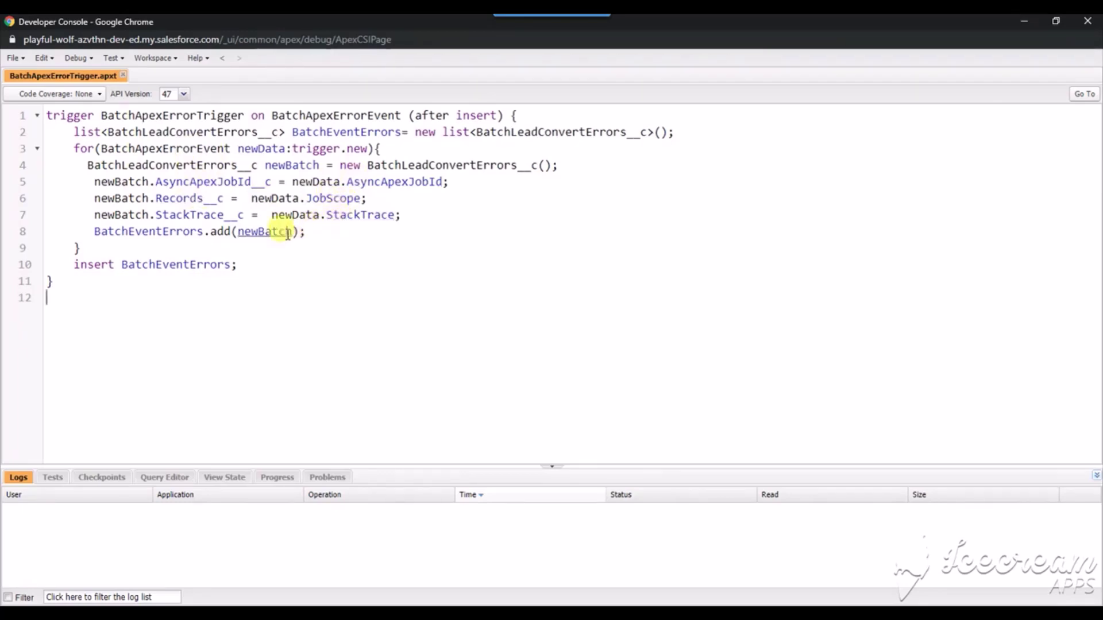
Review the BatchLeadConvertErrors__c references in the saved trigger, then return to Trailhead.
double_click(191, 134)
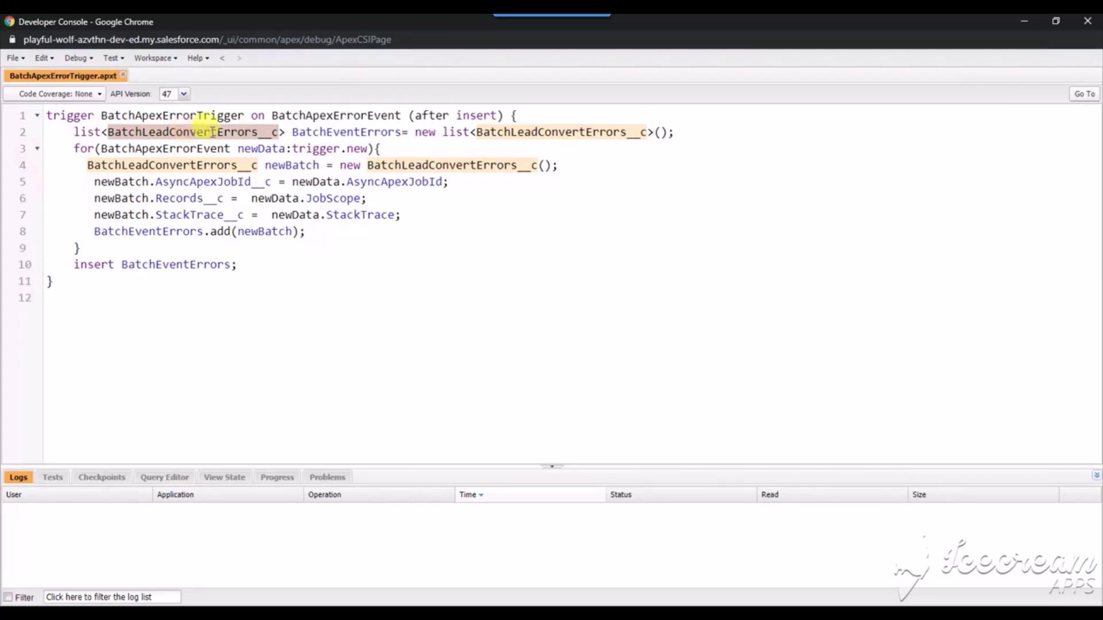
key(alt+Tab)
key(alt+Tab)
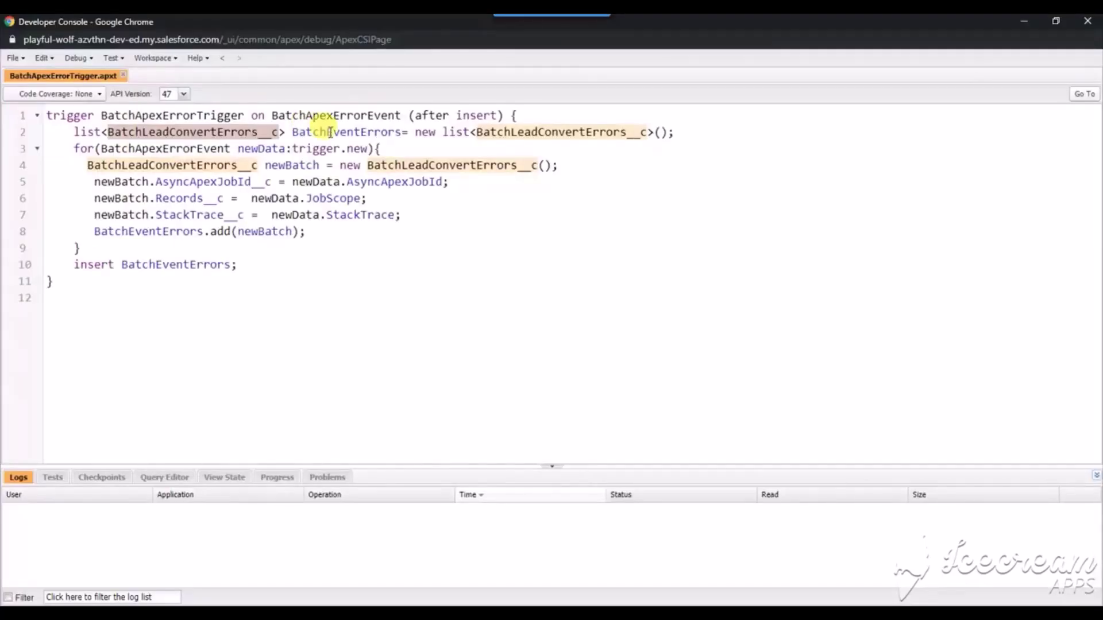
click(299, 231)
key(alt+Tab)
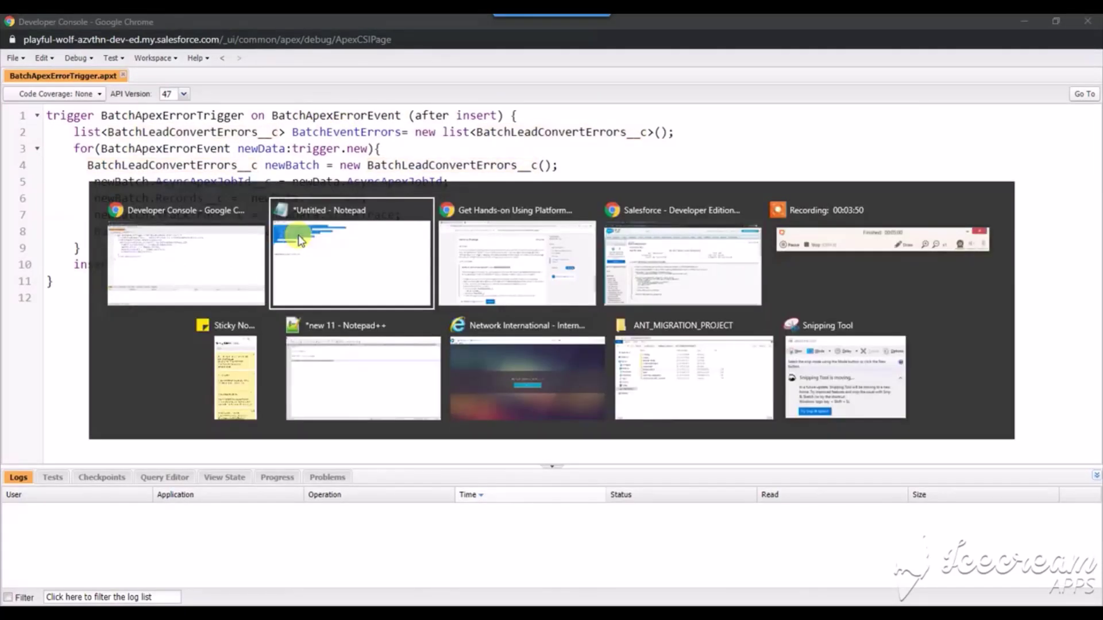
key(alt+Tab)
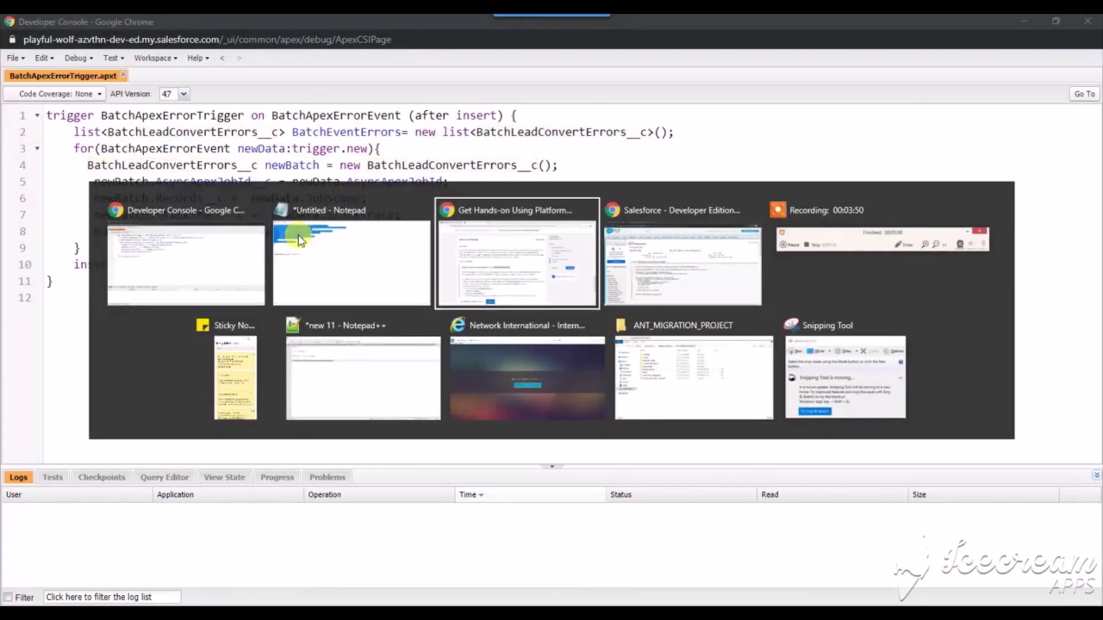
Run the 500-point challenge check and read the WOOHOO new-badge message.
scroll(230, 316, down, 5)
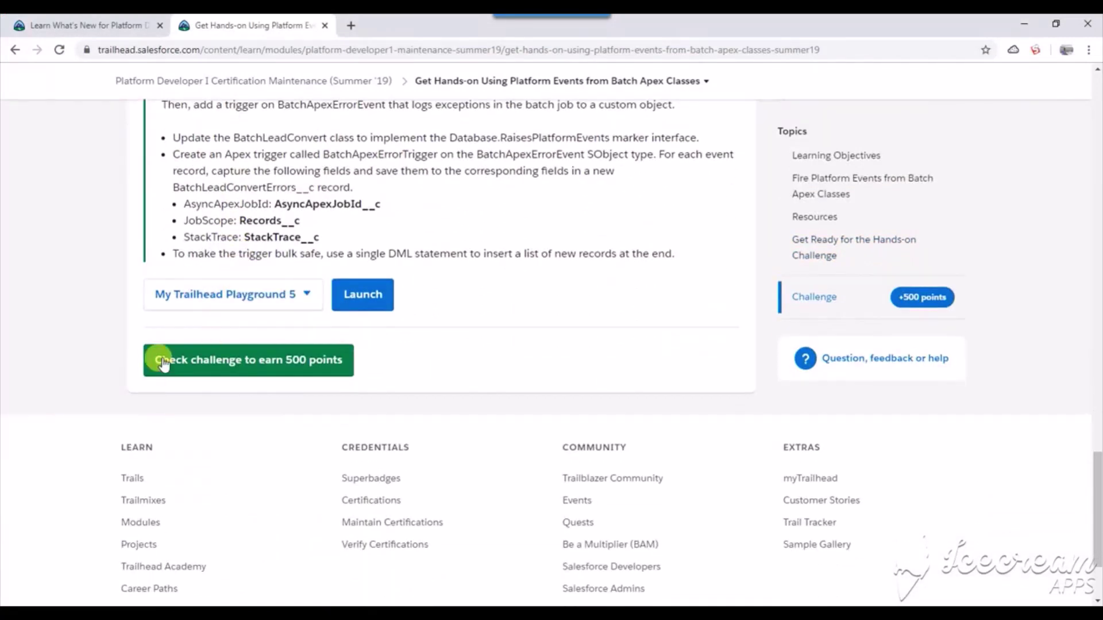
click(221, 362)
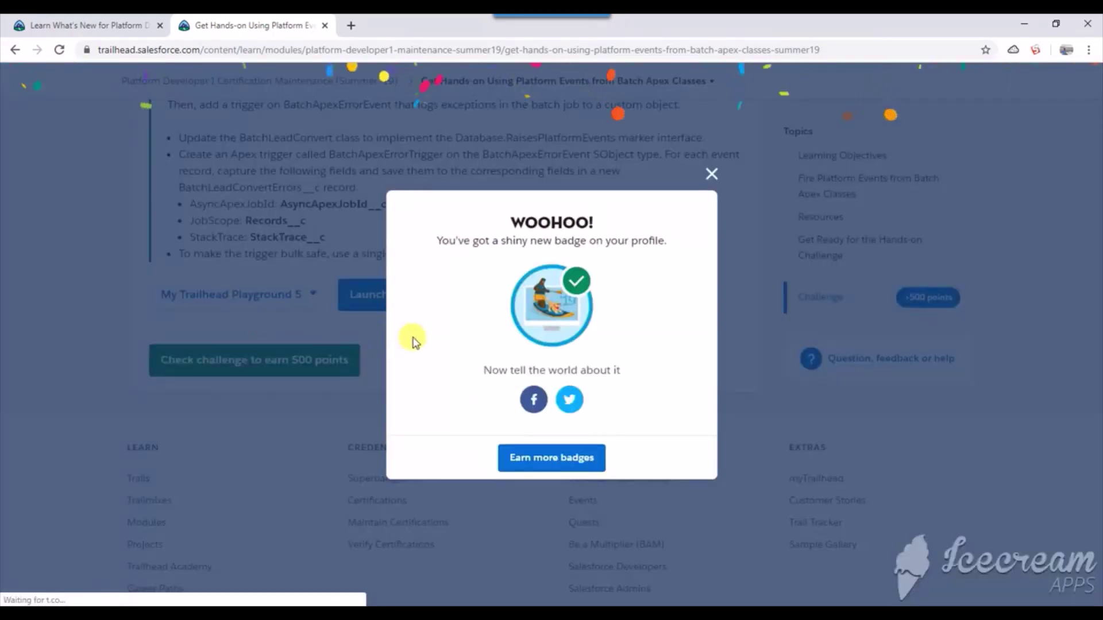
triple_click(460, 241)
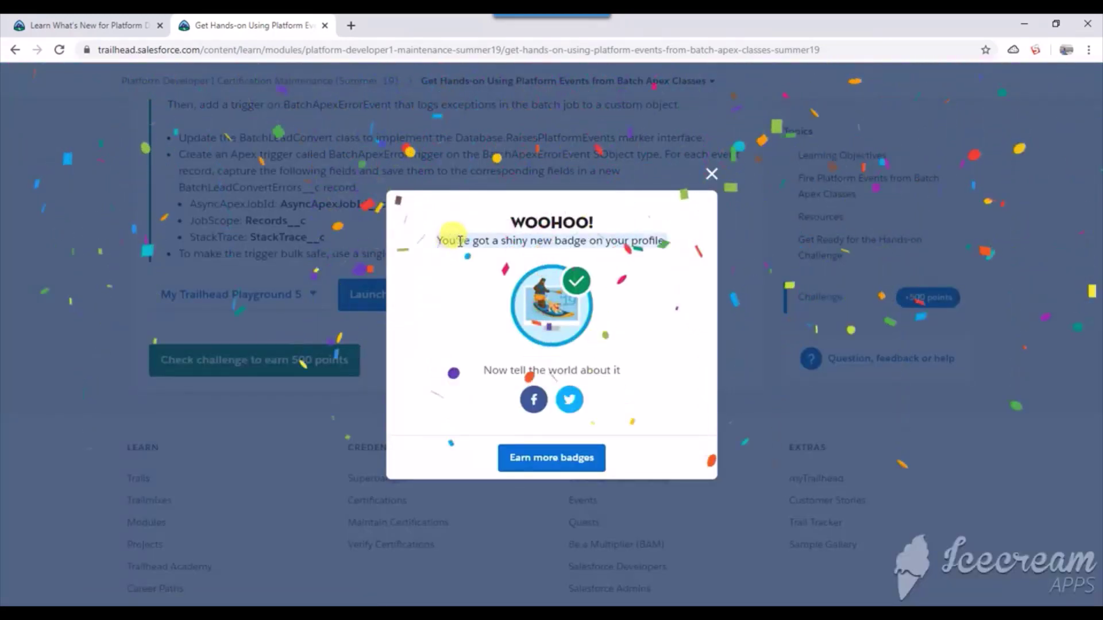
triple_click(488, 370)
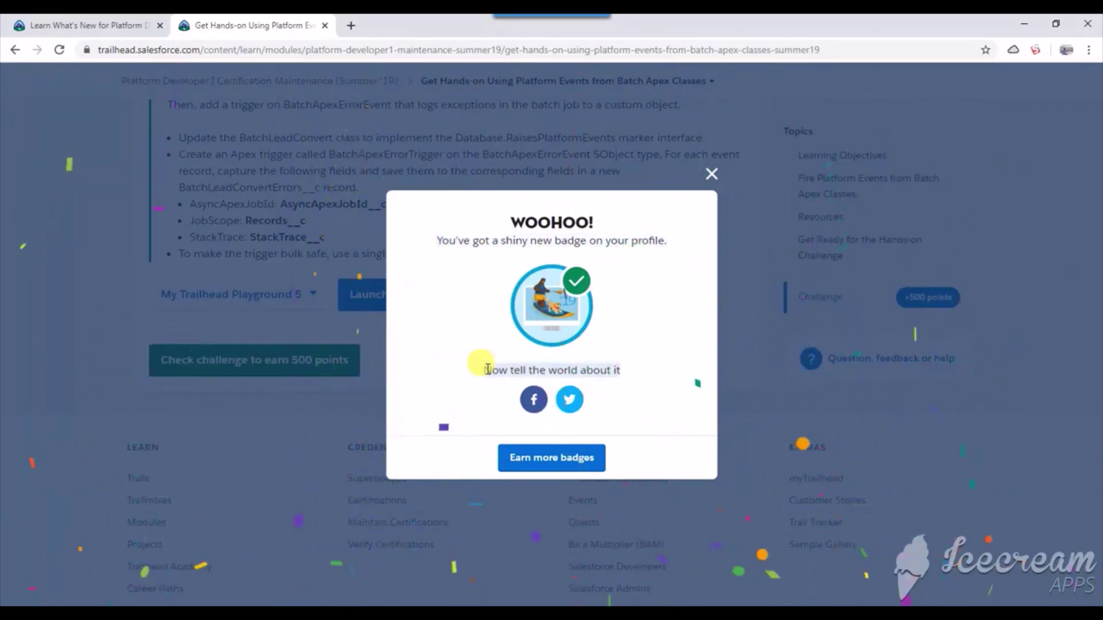